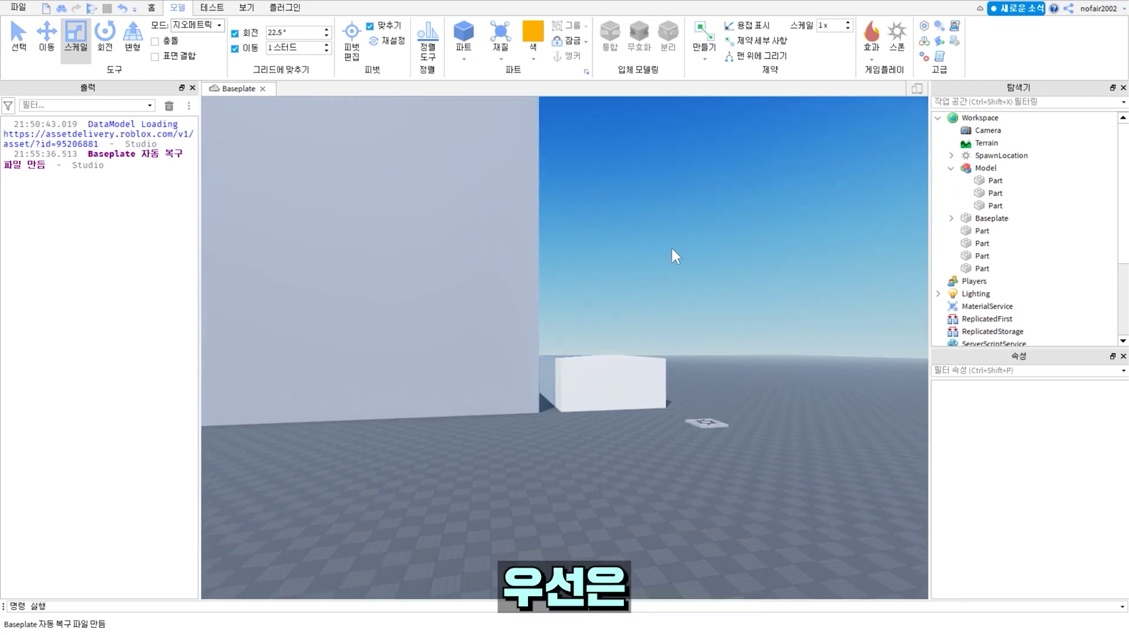
- Select the large grey wall part with the Move tool
{"action": "left_click", "coordinate": [432, 241]}
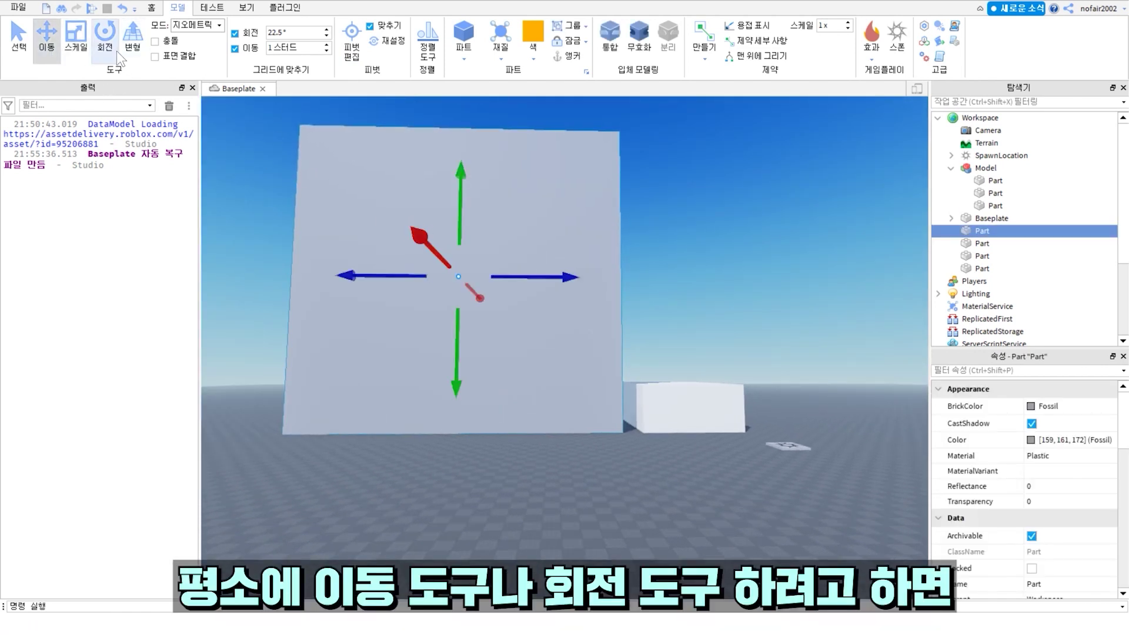
{"action": "left_click_drag", "start_coordinate": [536, 266], "coordinate": [547, 253]}
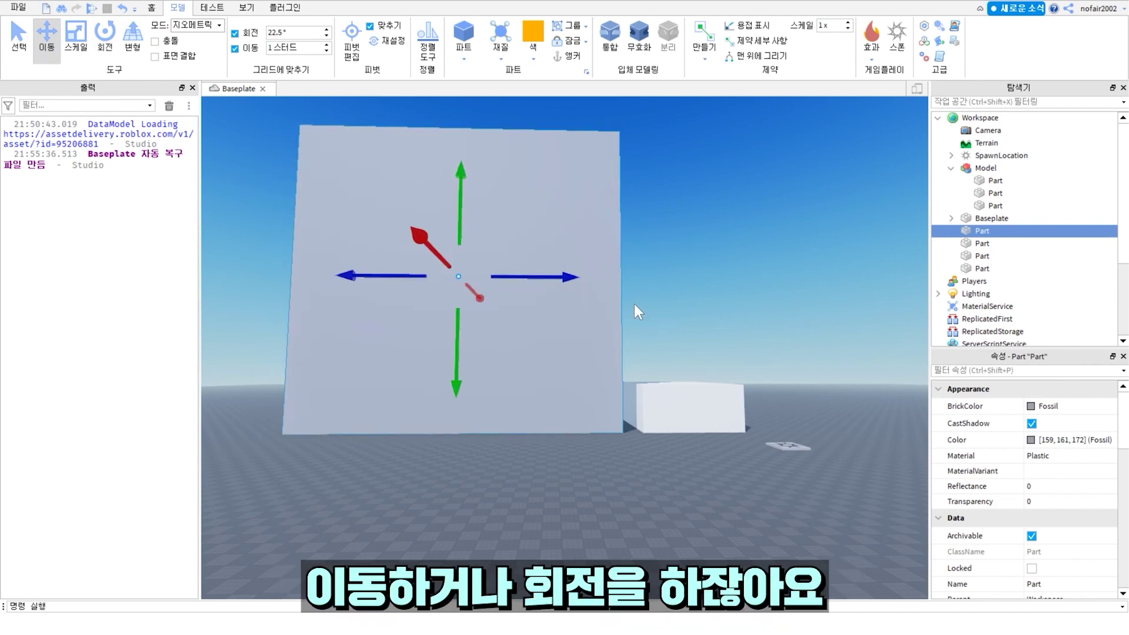
- Move the grey wall along its blue axis toward the white box, using the handles at its default centre pivot
{"action": "right_click_drag", "start_coordinate": [701, 301], "coordinate": [575, 382]}
{"action": "scroll", "coordinate": [575, 382], "scroll_direction": "down", "scroll_amount": 5}
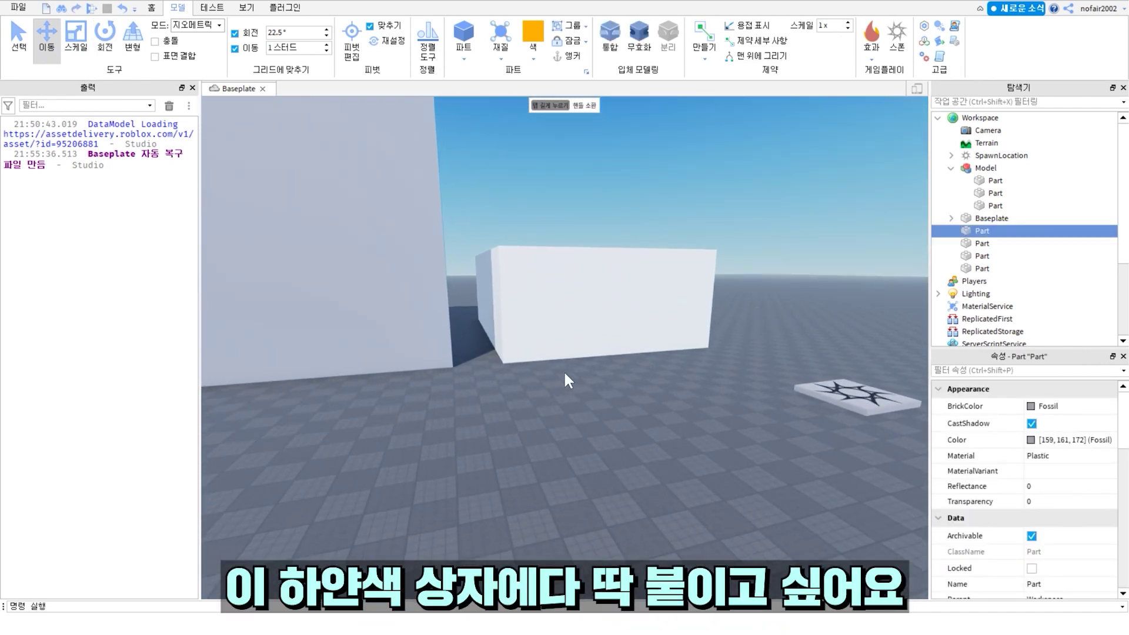
{"action": "scroll", "coordinate": [534, 318], "scroll_direction": "up", "scroll_amount": 3}
{"action": "right_click_drag", "start_coordinate": [534, 312], "coordinate": [530, 347]}
{"action": "key", "text": "f"}
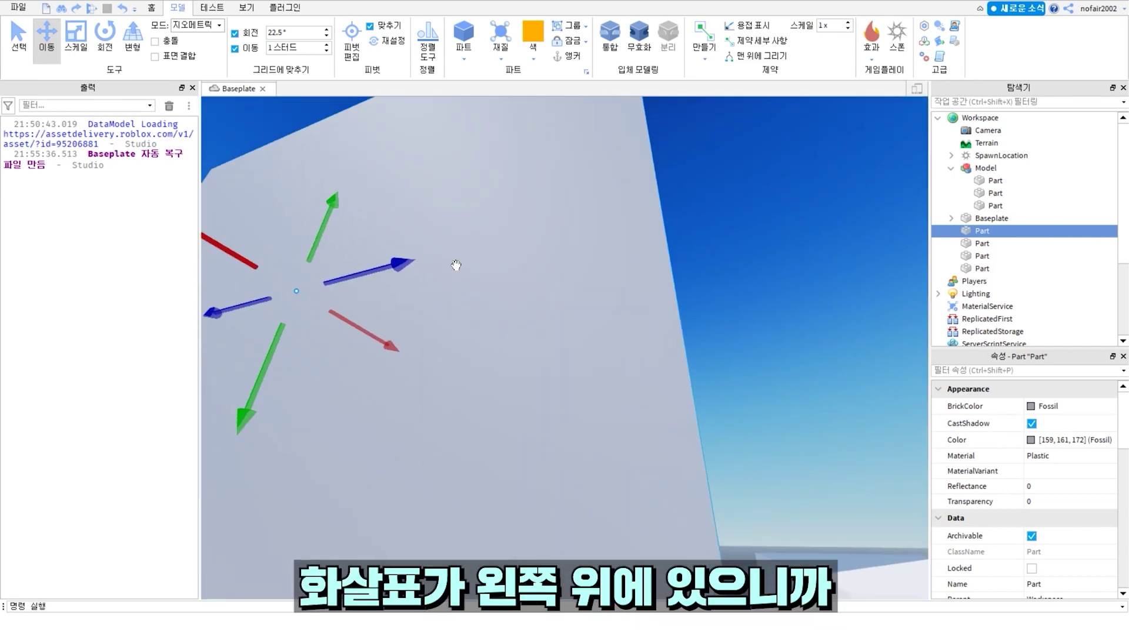
{"action": "scroll", "coordinate": [456, 263], "scroll_direction": "up", "scroll_amount": 5}
{"action": "right_click_drag", "start_coordinate": [455, 263], "coordinate": [455, 265]}
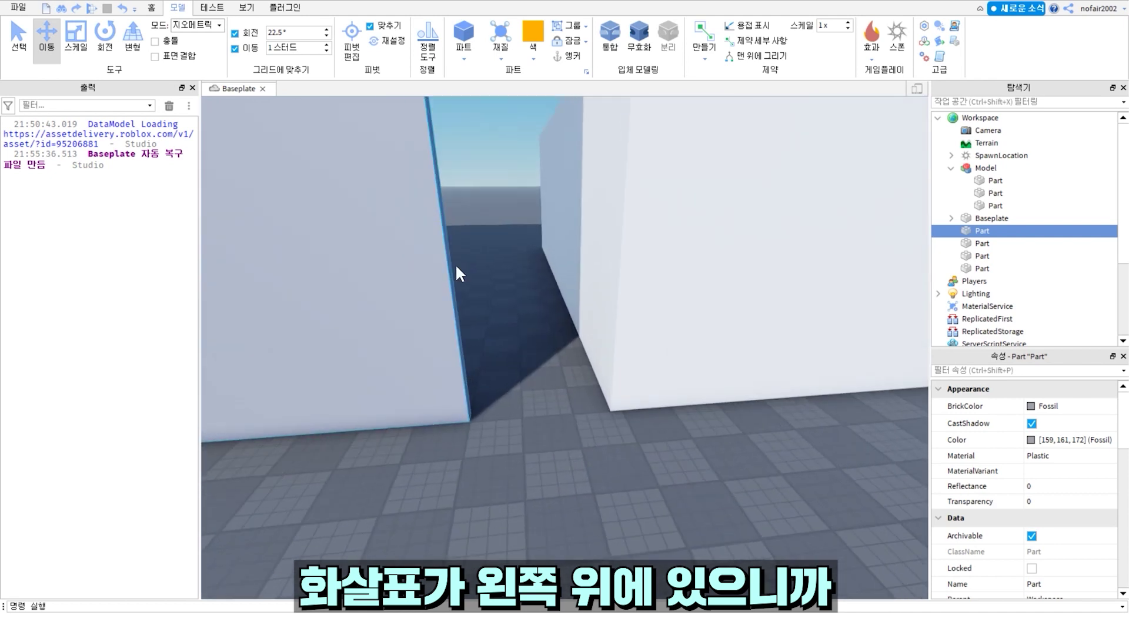
{"action": "scroll", "coordinate": [507, 281], "scroll_direction": "down", "scroll_amount": 2}
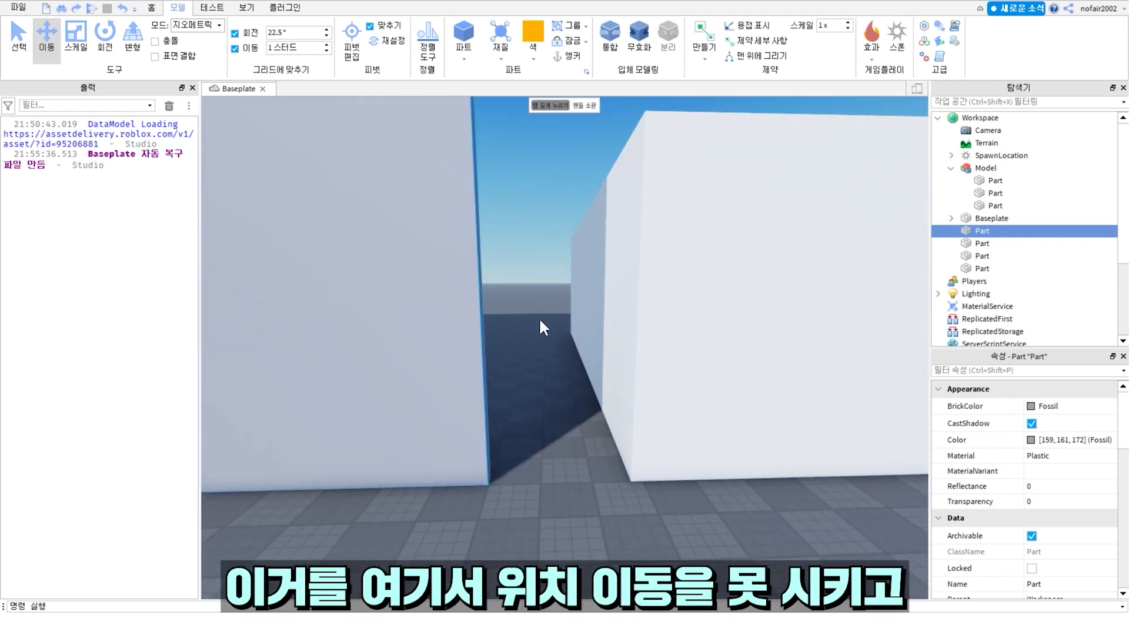
{"action": "scroll", "coordinate": [539, 318], "scroll_direction": "up", "scroll_amount": 3}
{"action": "right_click_drag", "start_coordinate": [539, 317], "coordinate": [449, 267]}
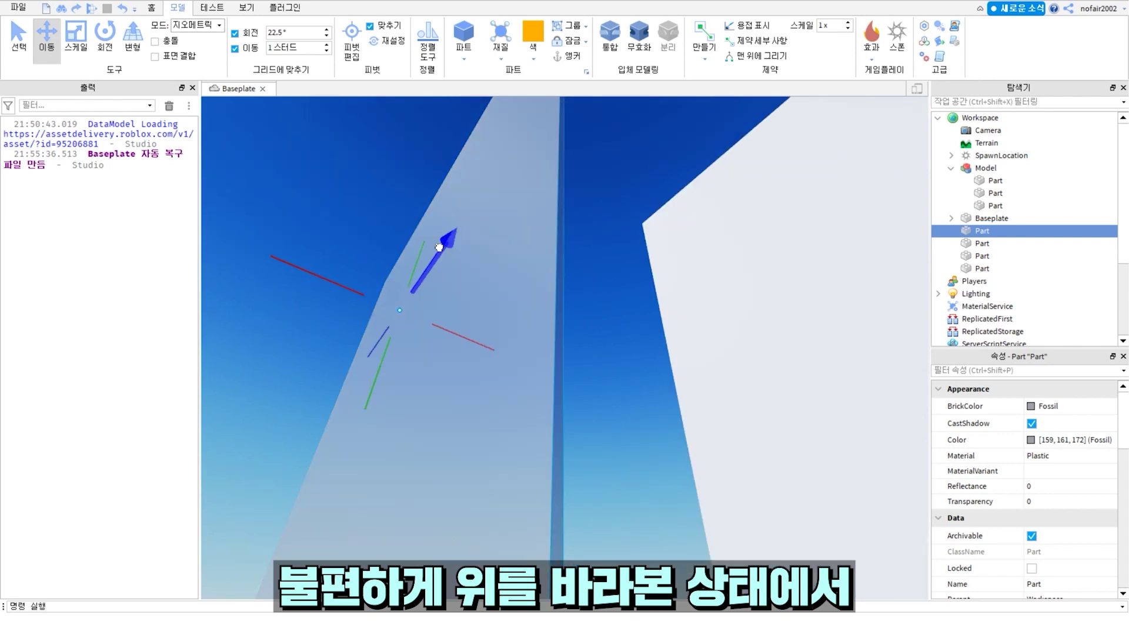
{"action": "left_click_drag", "start_coordinate": [452, 242], "coordinate": [462, 237]}
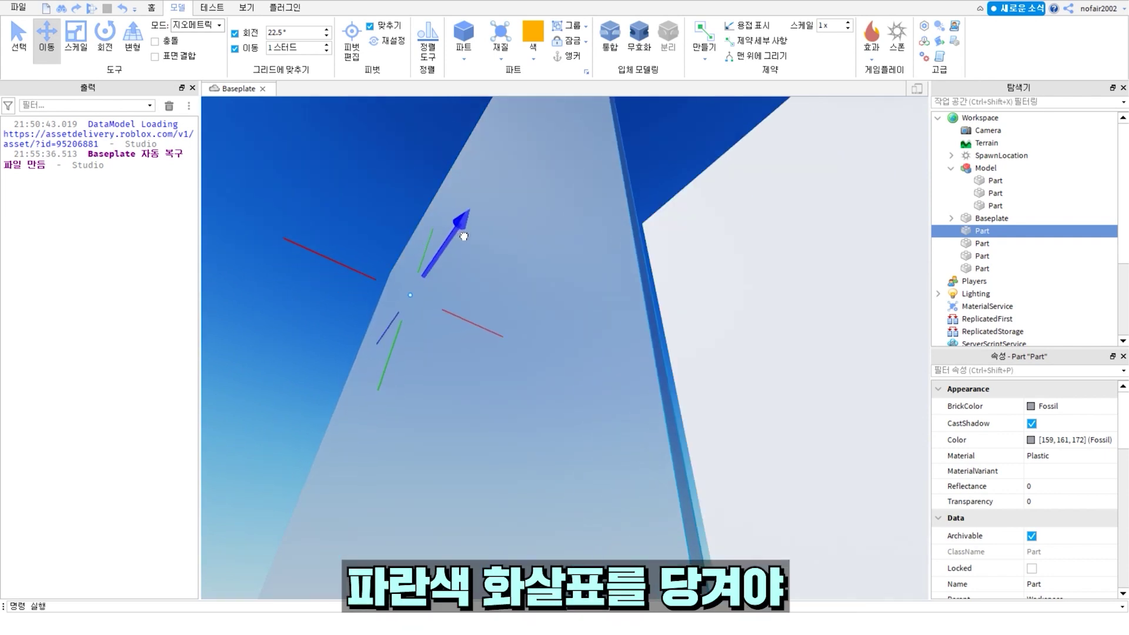
- Place the grey wall's pivot on its bottom corner facing the white box and slide the wall flush against the box
{"action": "right_click_drag", "start_coordinate": [464, 237], "coordinate": [582, 373]}
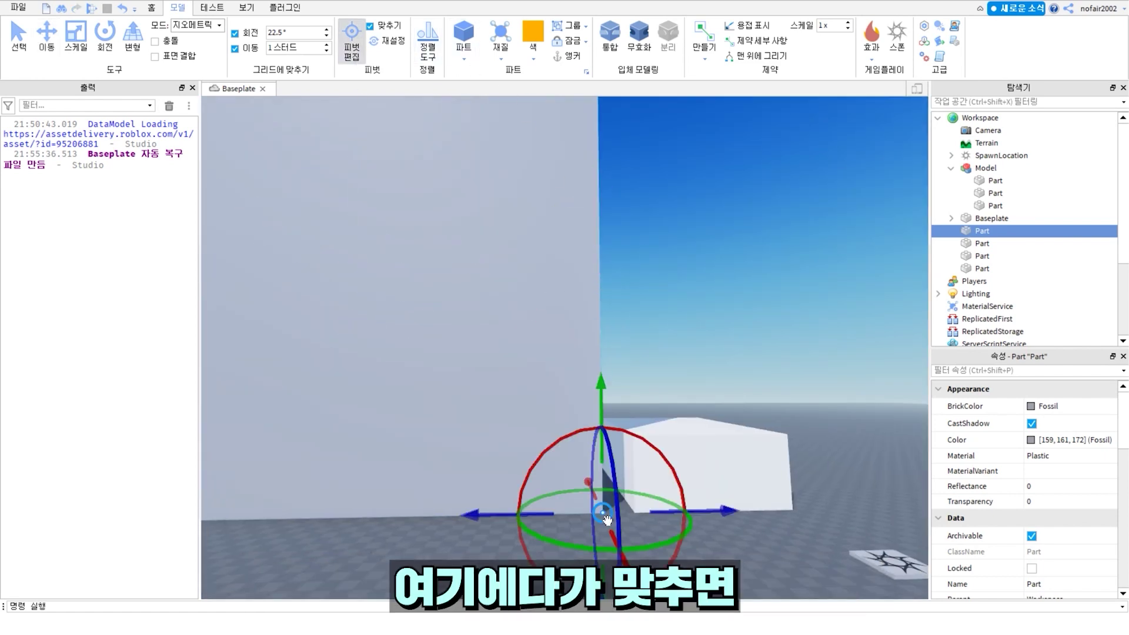
{"action": "scroll", "coordinate": [607, 520], "scroll_direction": "down", "scroll_amount": 5}
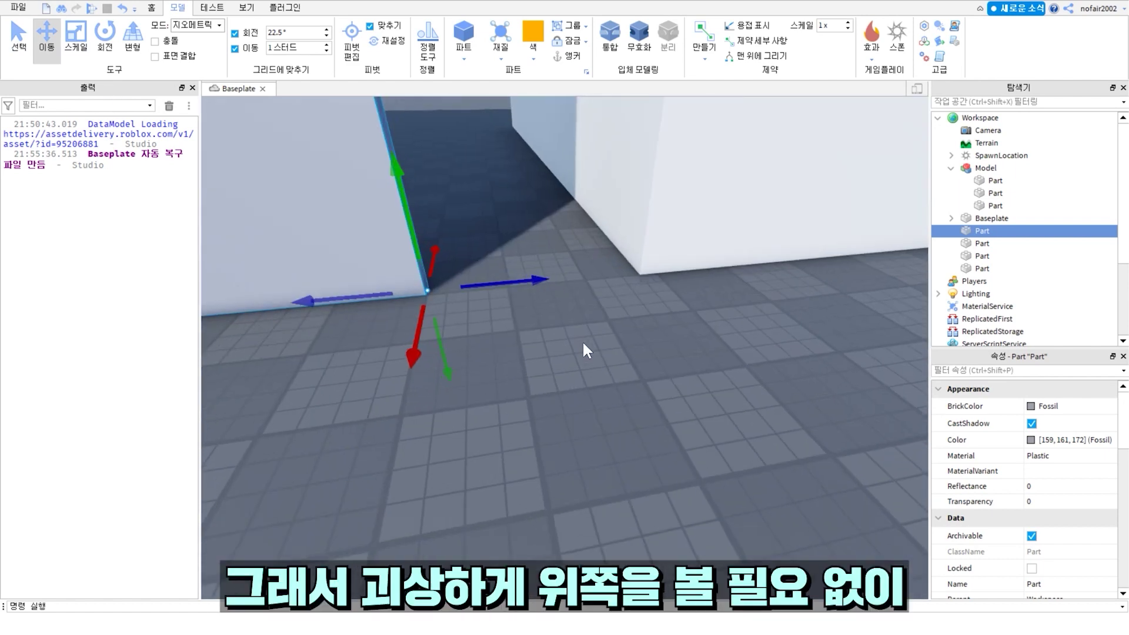
{"action": "right_click_drag", "start_coordinate": [582, 339], "coordinate": [582, 340]}
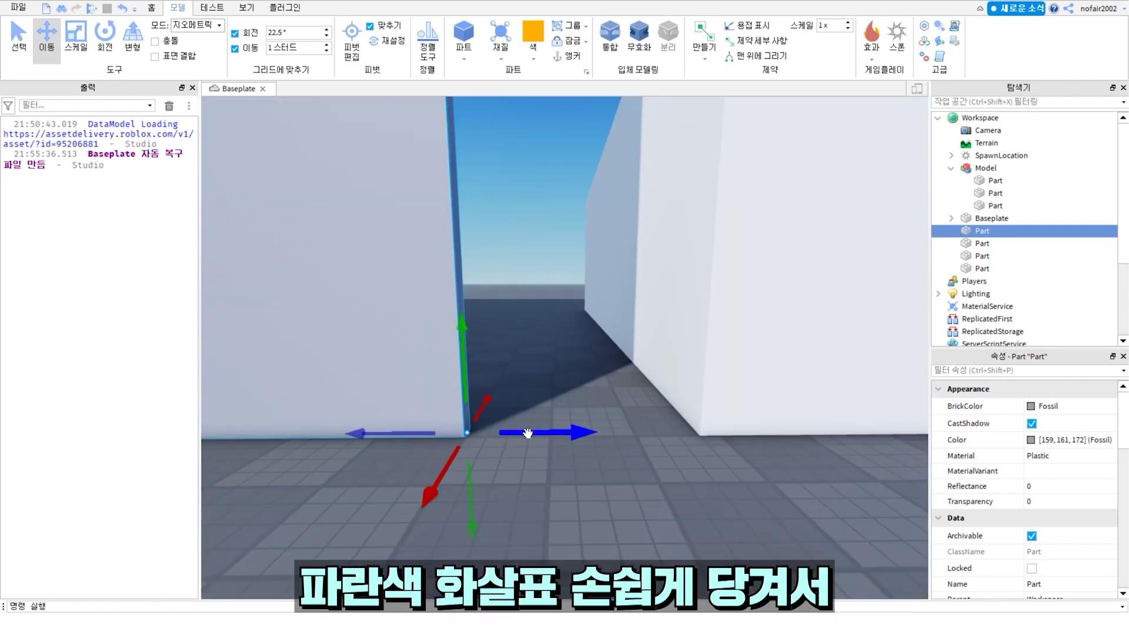
{"action": "left_click_drag", "start_coordinate": [536, 434], "coordinate": [656, 430]}
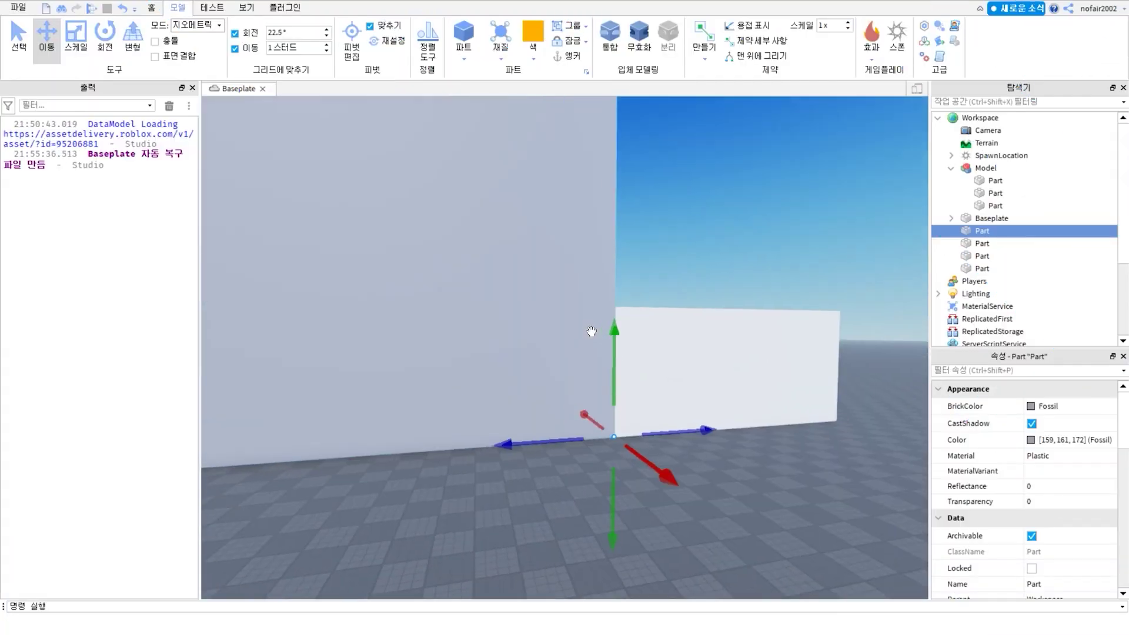
- Rotate the grey wall around its bottom-corner pivot where it meets the white box
{"action": "scroll", "coordinate": [590, 329], "scroll_direction": "down", "scroll_amount": 5}
{"action": "right_click_drag", "start_coordinate": [591, 333], "coordinate": [592, 334]}
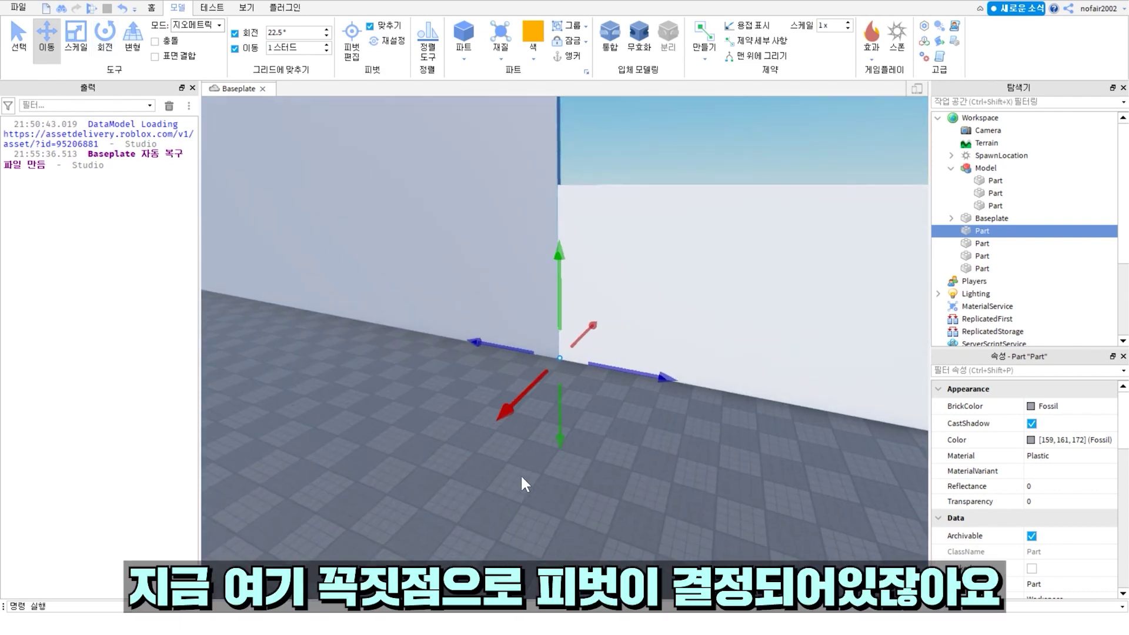
{"action": "scroll", "coordinate": [529, 383], "scroll_direction": "up", "scroll_amount": 3}
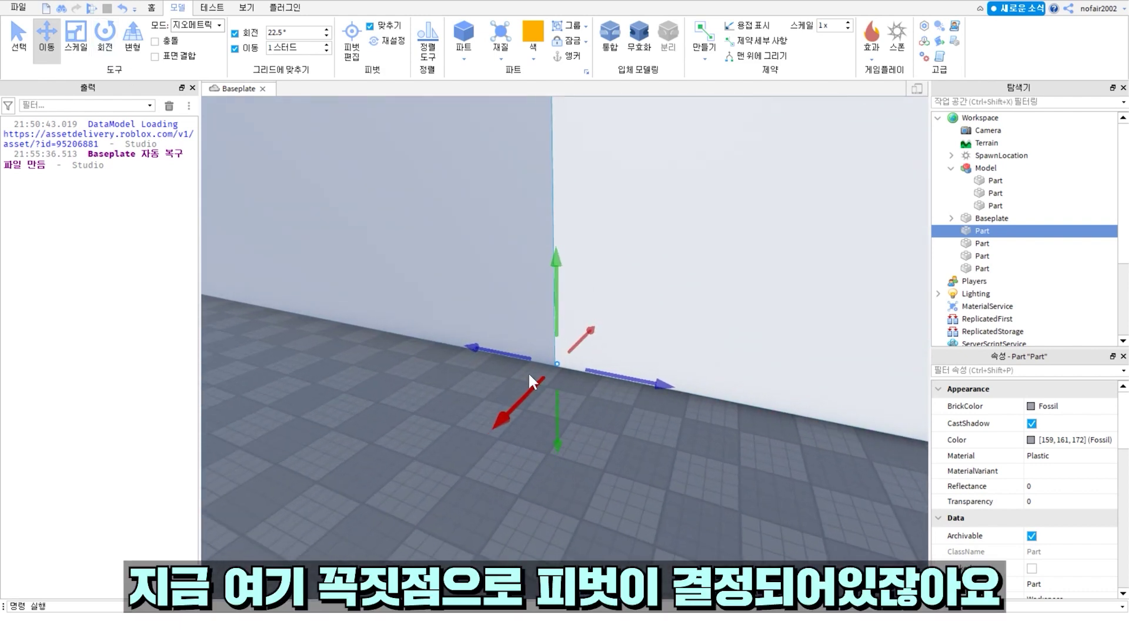
{"action": "left_click", "coordinate": [106, 47]}
{"action": "scroll", "coordinate": [565, 353], "scroll_direction": "down", "scroll_amount": 5}
{"action": "mouse_move", "coordinate": [605, 376]}
{"action": "left_mouse_down"}
{"action": "mouse_move", "coordinate": [559, 388]}
{"action": "mouse_move", "coordinate": [549, 377]}
{"action": "mouse_move", "coordinate": [474, 372]}
{"action": "mouse_move", "coordinate": [553, 385]}
{"action": "left_mouse_up"}
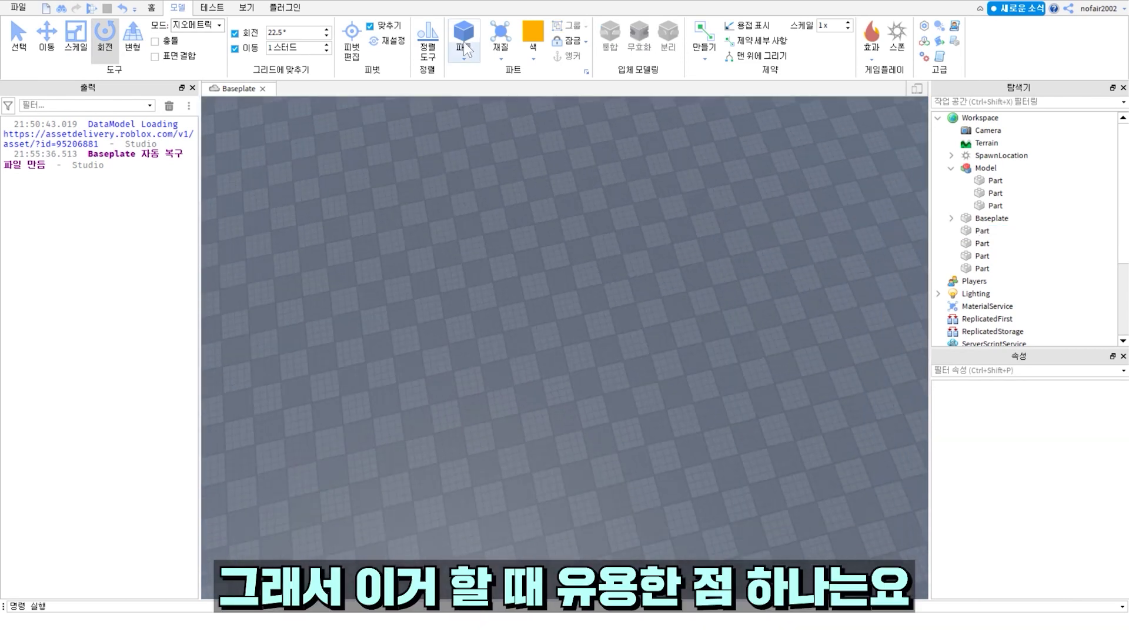
- Insert a new block part on the open baseplate and scale it into a flat rectangular slab
{"action": "left_click", "coordinate": [465, 32]}
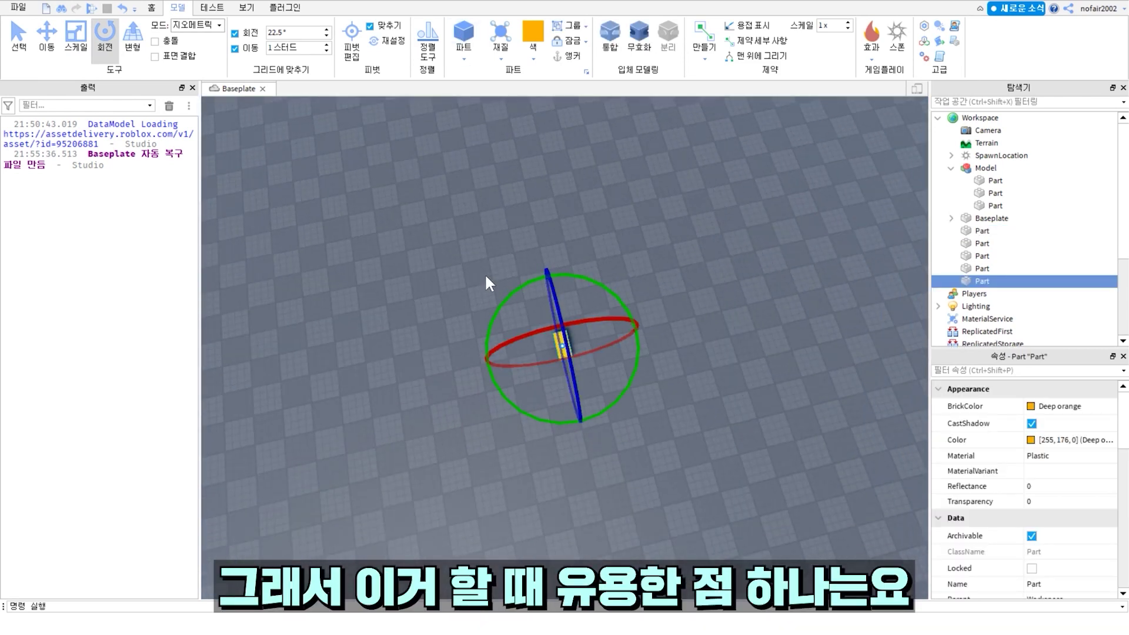
{"action": "key", "text": "ctrl+3"}
{"action": "scroll", "coordinate": [547, 340], "scroll_direction": "up", "scroll_amount": 3}
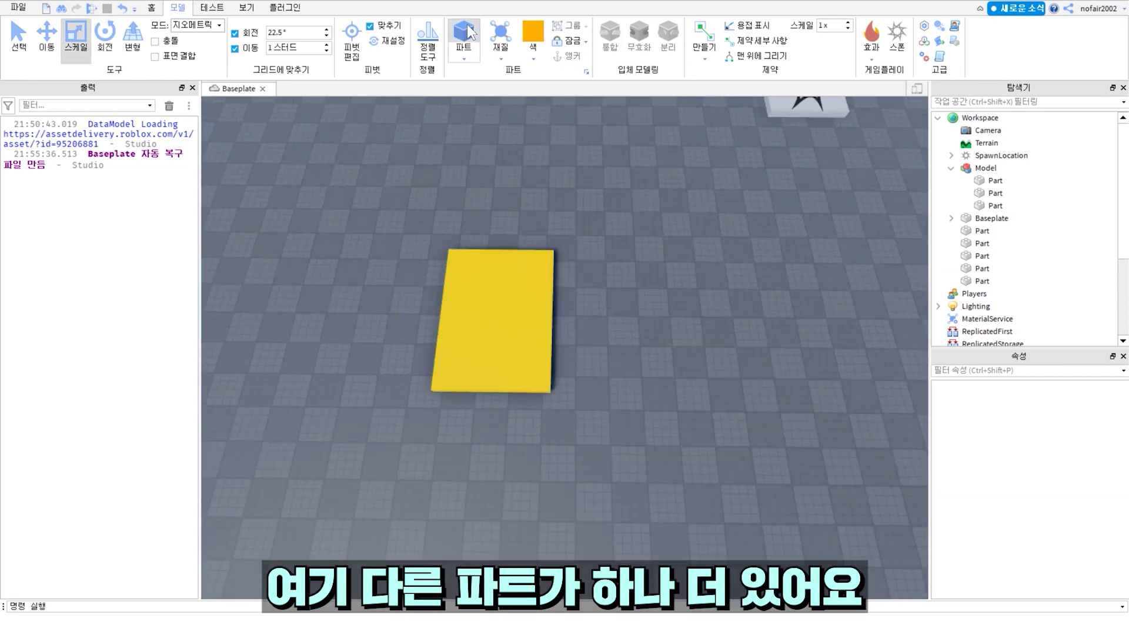
- Insert a second small block part and place it a short distance beside the yellow slab
{"action": "left_click", "coordinate": [571, 358]}
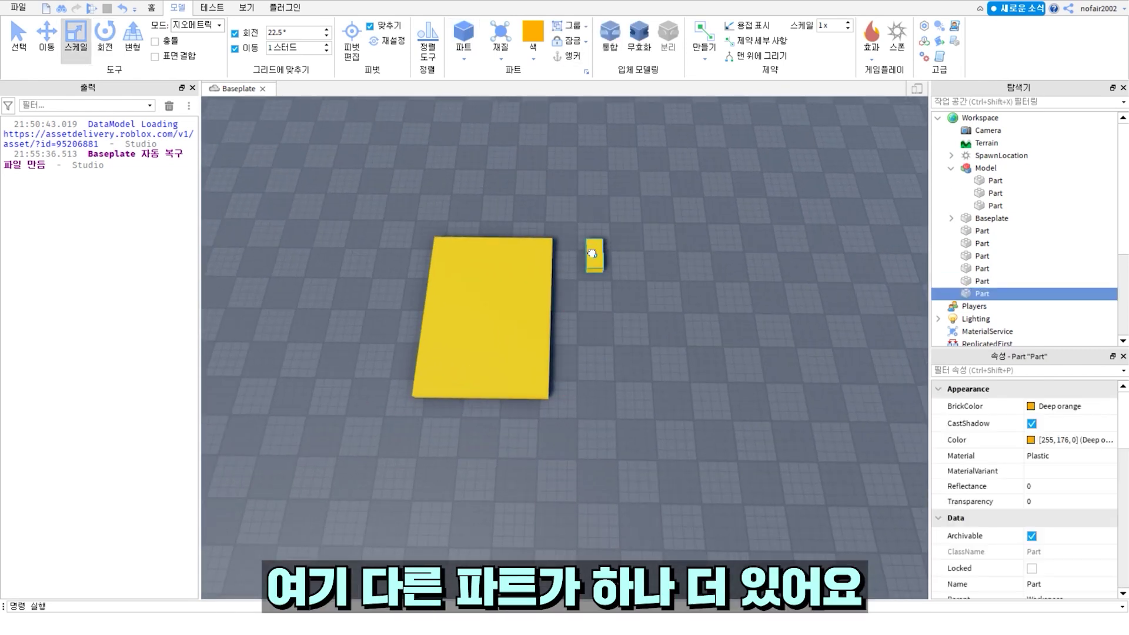
{"action": "left_click", "coordinate": [623, 254]}
{"action": "right_click_drag", "start_coordinate": [624, 254], "coordinate": [592, 333]}
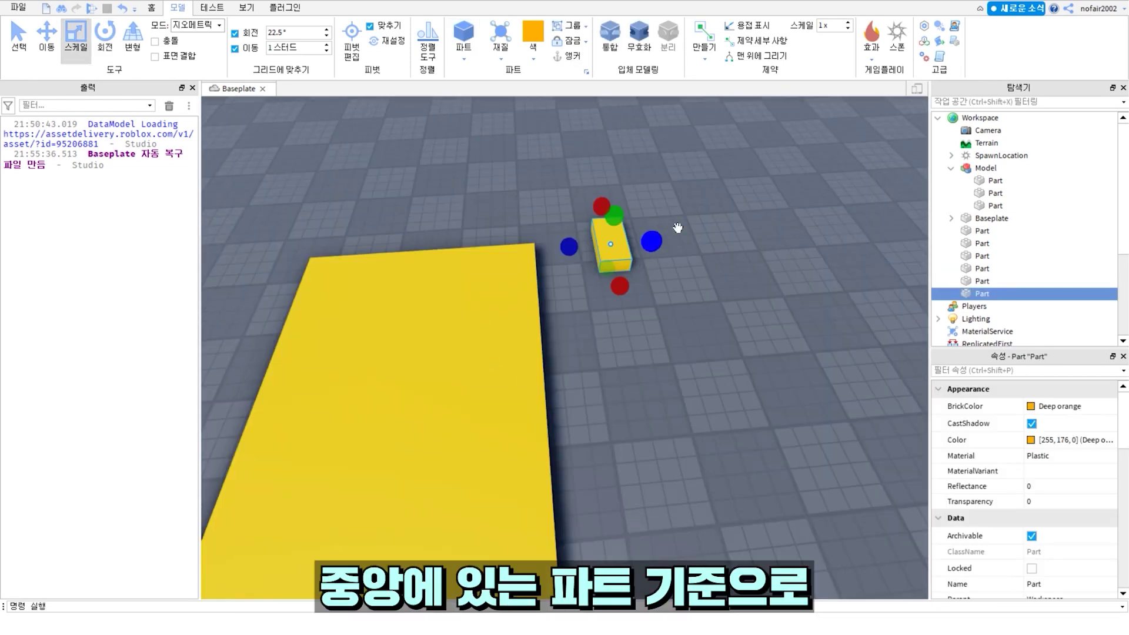
- Edit the yellow slab's pivot so that it sits at the centre of the small yellow part
{"action": "right_click_drag", "start_coordinate": [669, 244], "coordinate": [570, 362]}
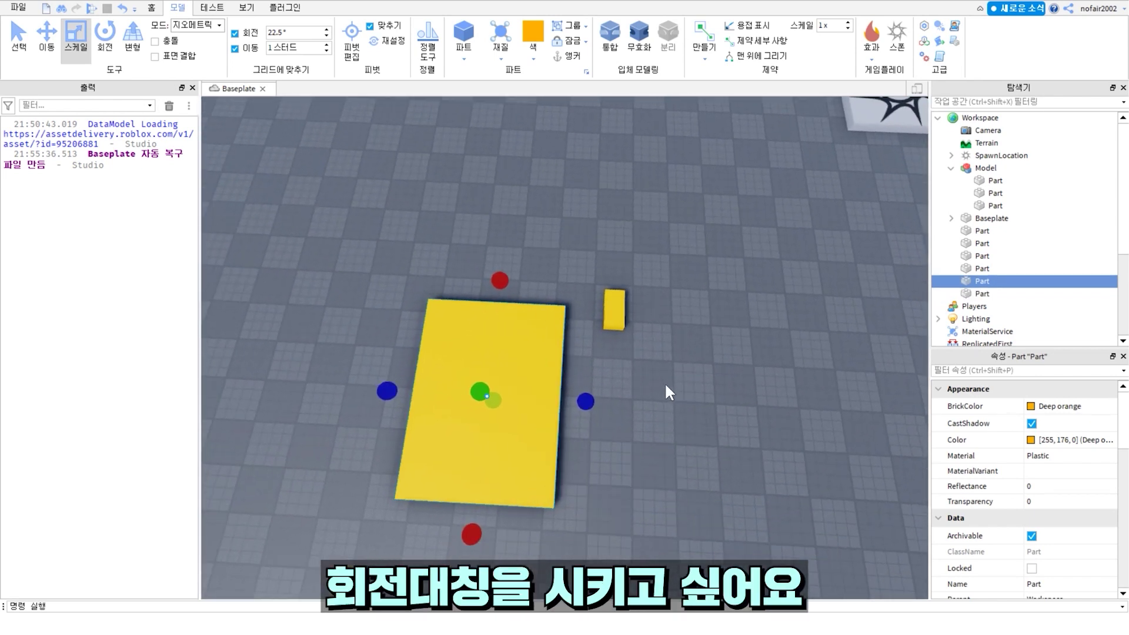
{"action": "left_click", "coordinate": [355, 51]}
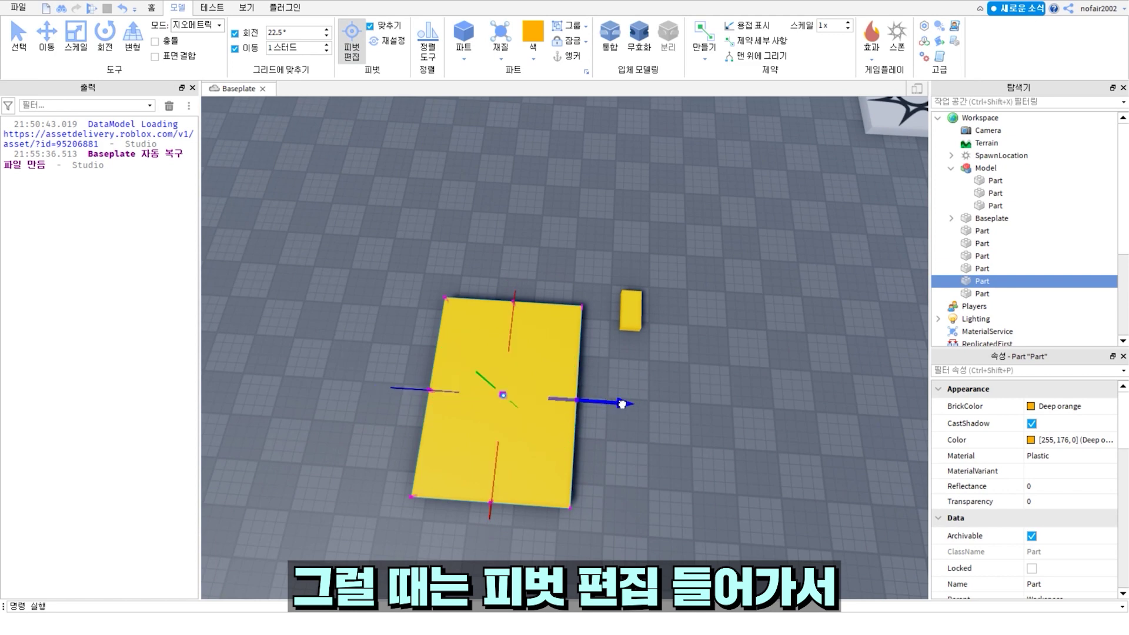
{"action": "right_click_drag", "start_coordinate": [742, 414], "coordinate": [573, 353]}
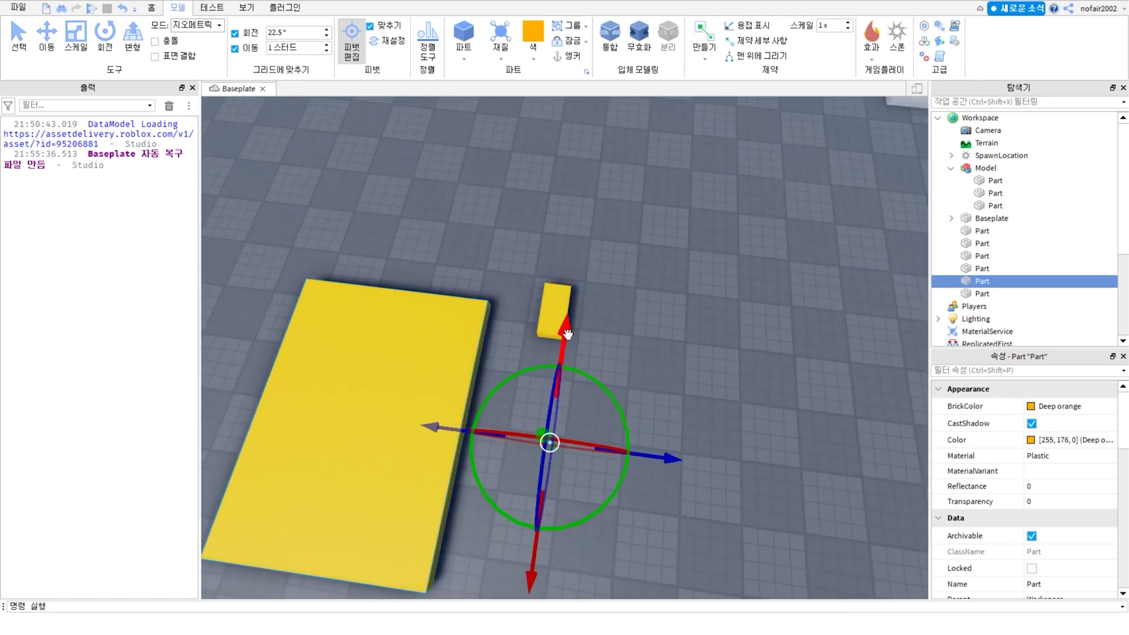
{"action": "left_click_drag", "start_coordinate": [574, 353], "coordinate": [580, 253]}
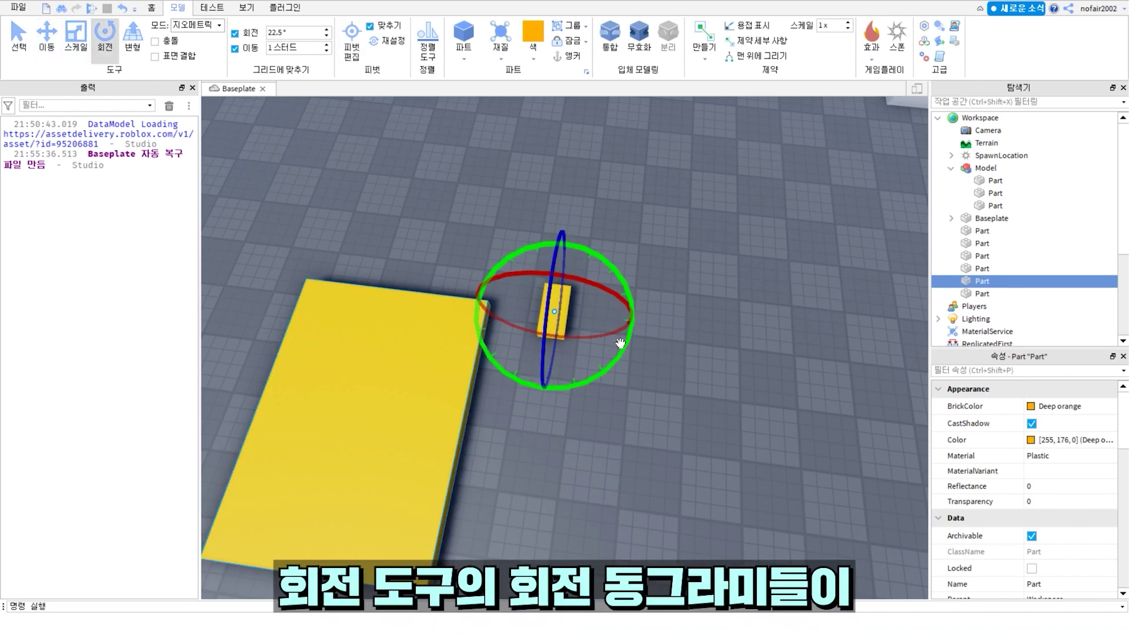
- Duplicate the yellow slab and rotate the copy around the small part to the opposite side for rotational symmetry
{"action": "scroll", "coordinate": [640, 356], "scroll_direction": "down", "scroll_amount": 4}
{"action": "scroll", "coordinate": [647, 318], "scroll_direction": "down", "scroll_amount": 2}
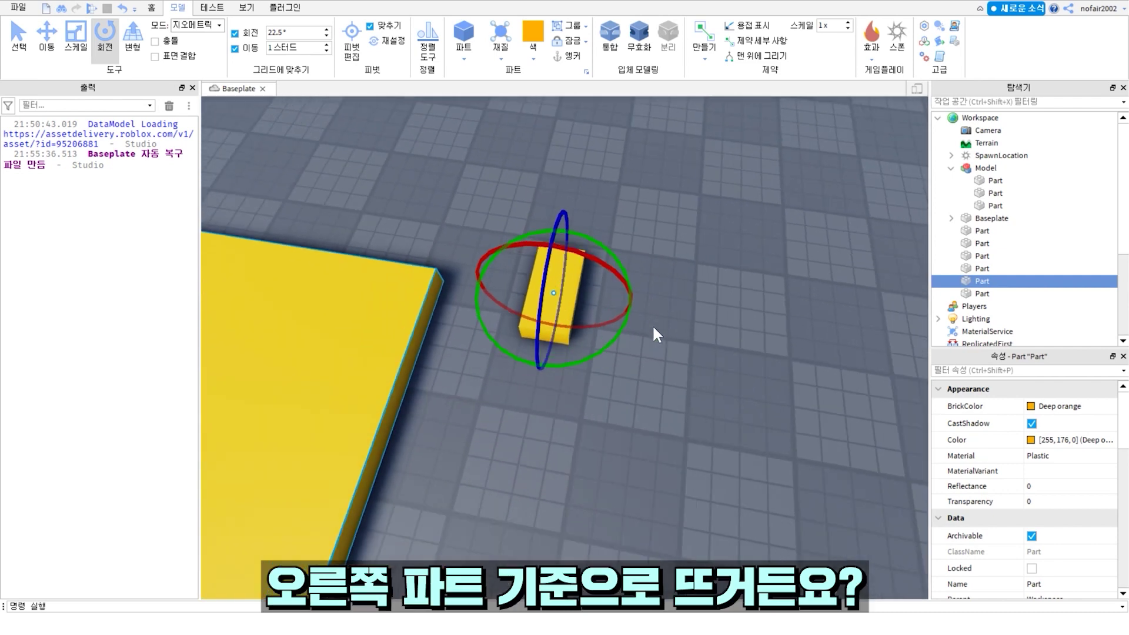
{"action": "scroll", "coordinate": [654, 328], "scroll_direction": "up", "scroll_amount": 2}
{"action": "middle_click_drag", "start_coordinate": [427, 349], "coordinate": [509, 390]}
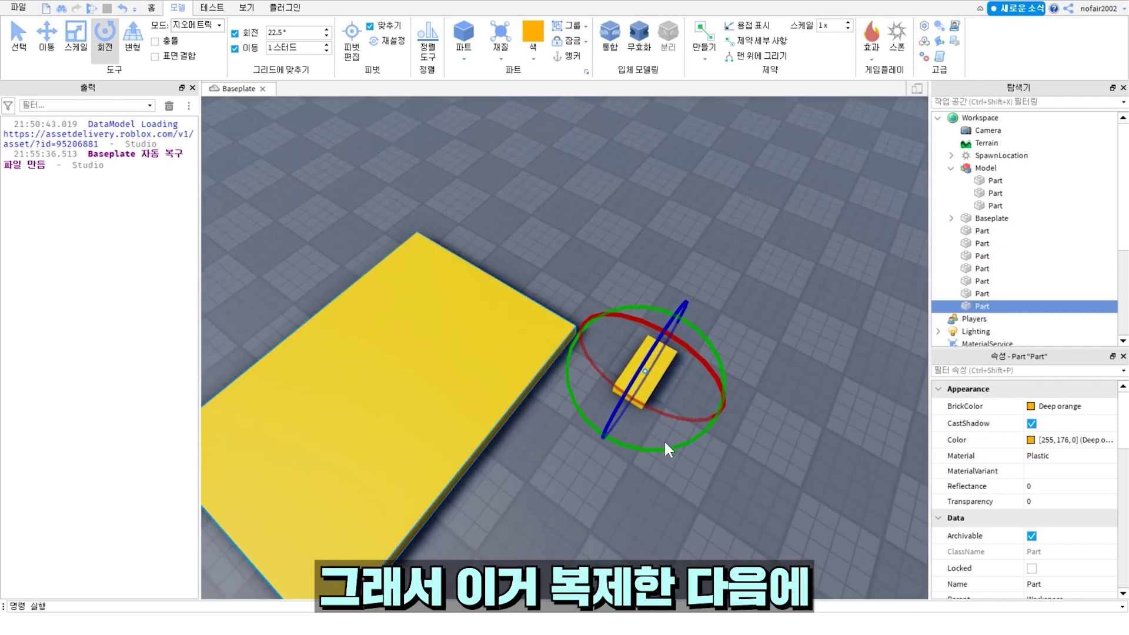
{"action": "left_click_drag", "start_coordinate": [676, 447], "coordinate": [647, 244]}
{"action": "scroll", "coordinate": [647, 244], "scroll_direction": "up", "scroll_amount": 5}
{"action": "left_click", "coordinate": [642, 448]}
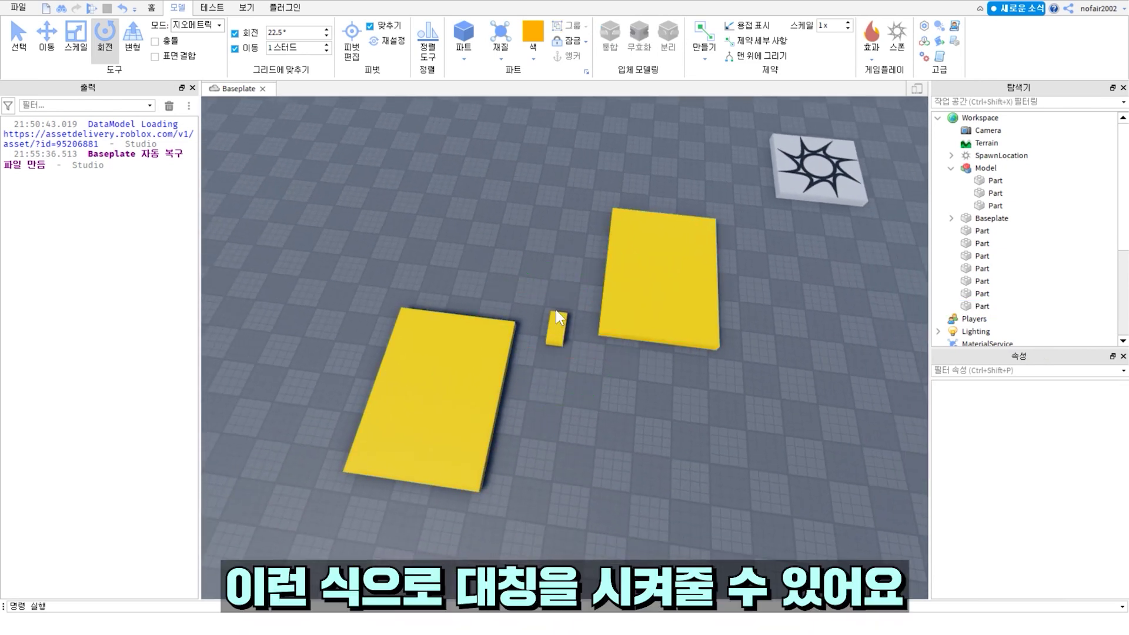
- Set the standing white part's pivot on the midpoint of its long bottom edge and duplicate the part
{"action": "right_click_drag", "start_coordinate": [643, 448], "coordinate": [407, 282]}
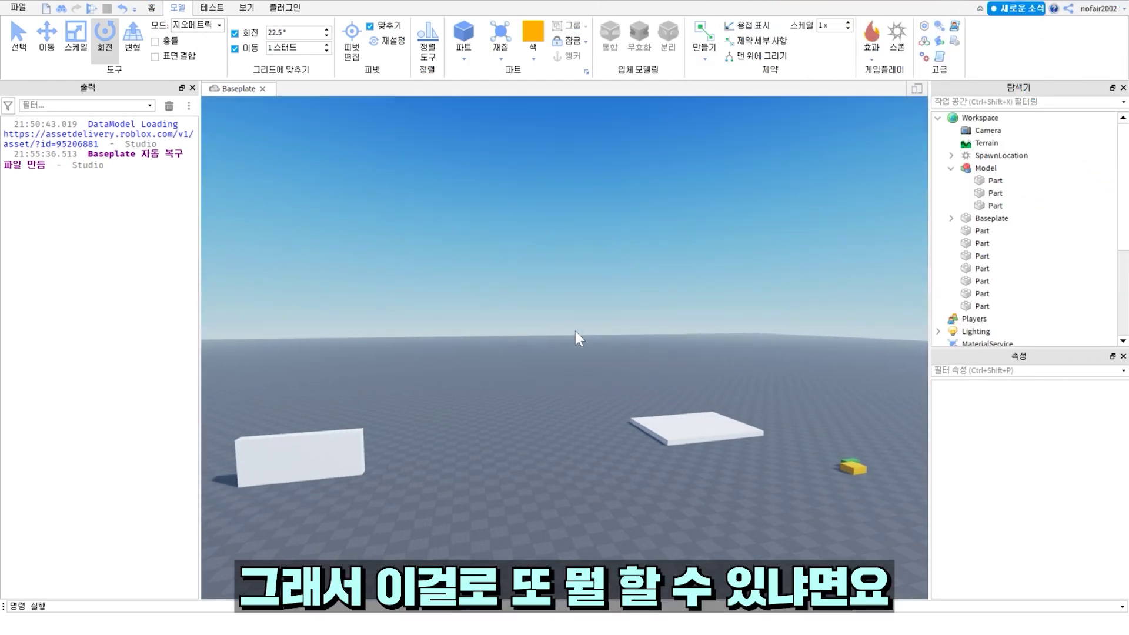
{"action": "right_click_drag", "start_coordinate": [575, 331], "coordinate": [574, 329]}
{"action": "left_click", "coordinate": [541, 323]}
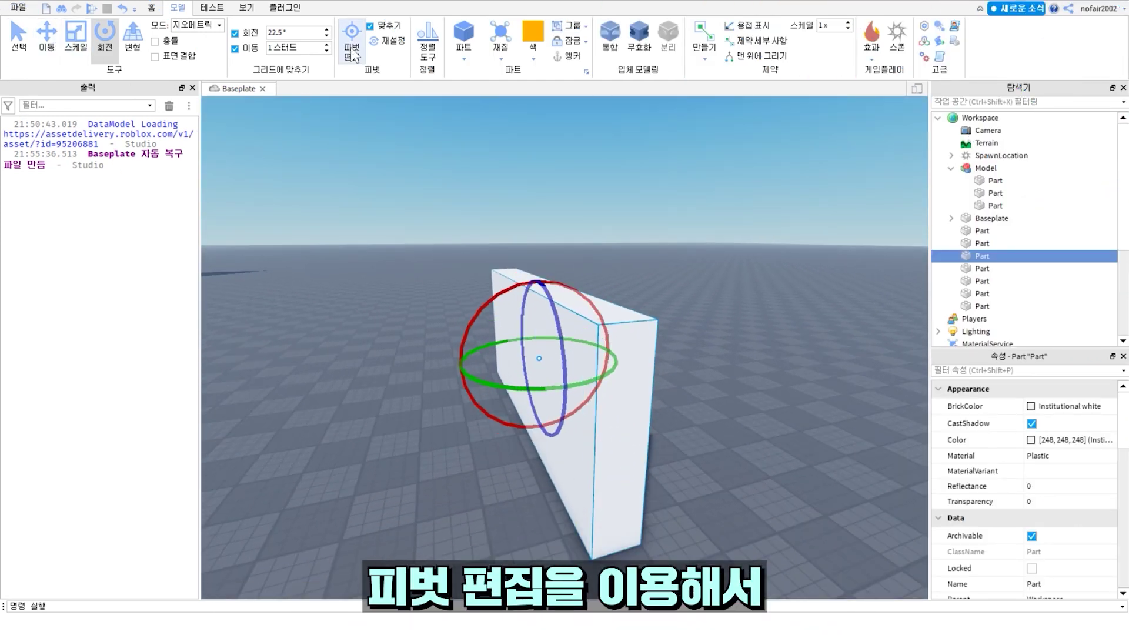
{"action": "left_click_drag", "start_coordinate": [442, 329], "coordinate": [441, 223]}
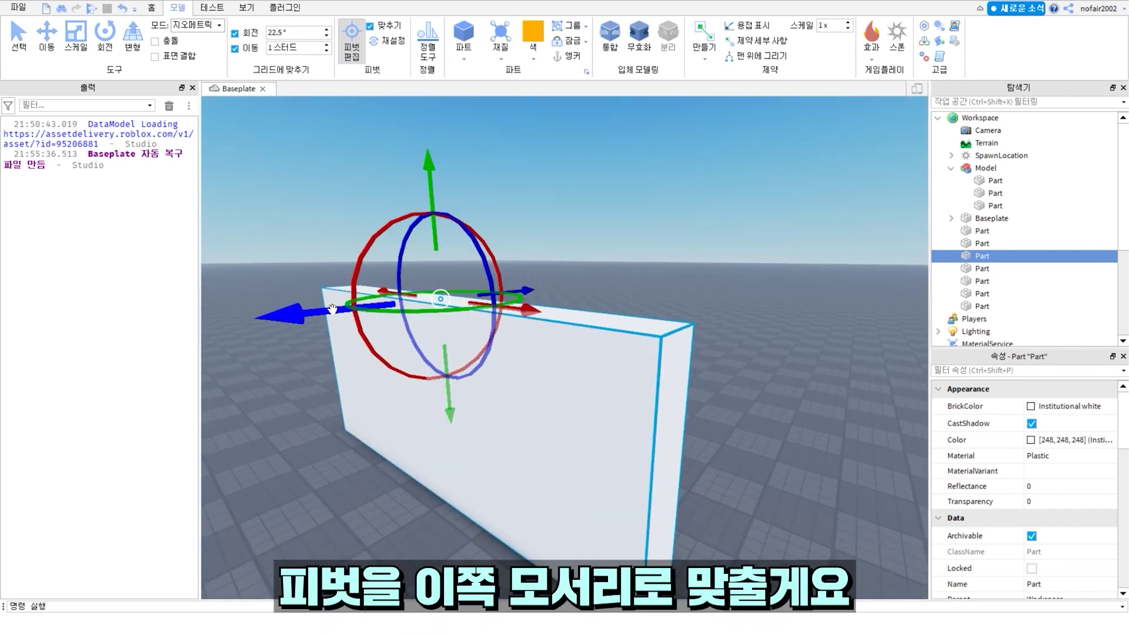
{"action": "key", "text": "f"}
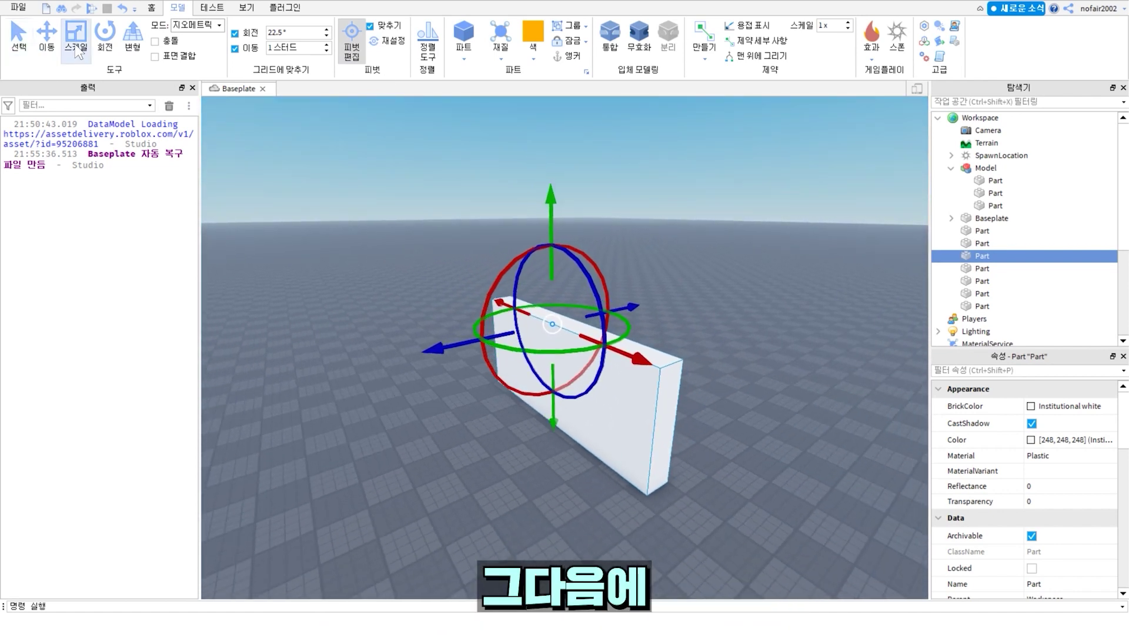
{"action": "left_click_drag", "start_coordinate": [553, 421], "coordinate": [553, 523]}
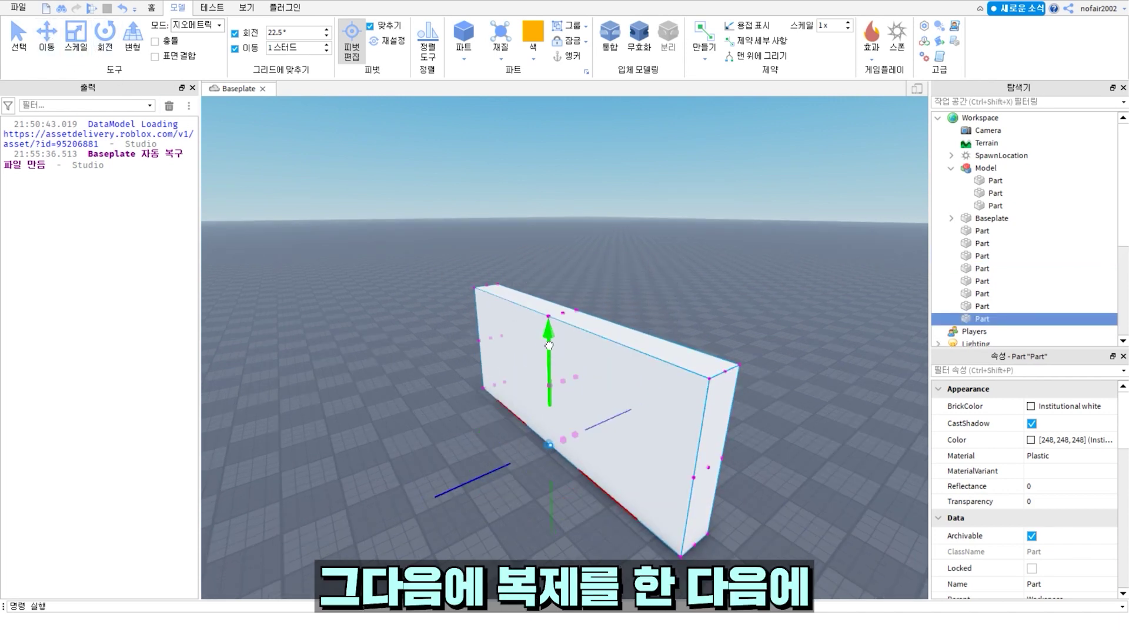
- Move the white copy on top of the original and rotate it about their shared edge so the edges meet cleanly
{"action": "left_click", "coordinate": [47, 37]}
{"action": "left_click_drag", "start_coordinate": [547, 355], "coordinate": [591, 282]}
{"action": "key", "text": "ctrl+4"}
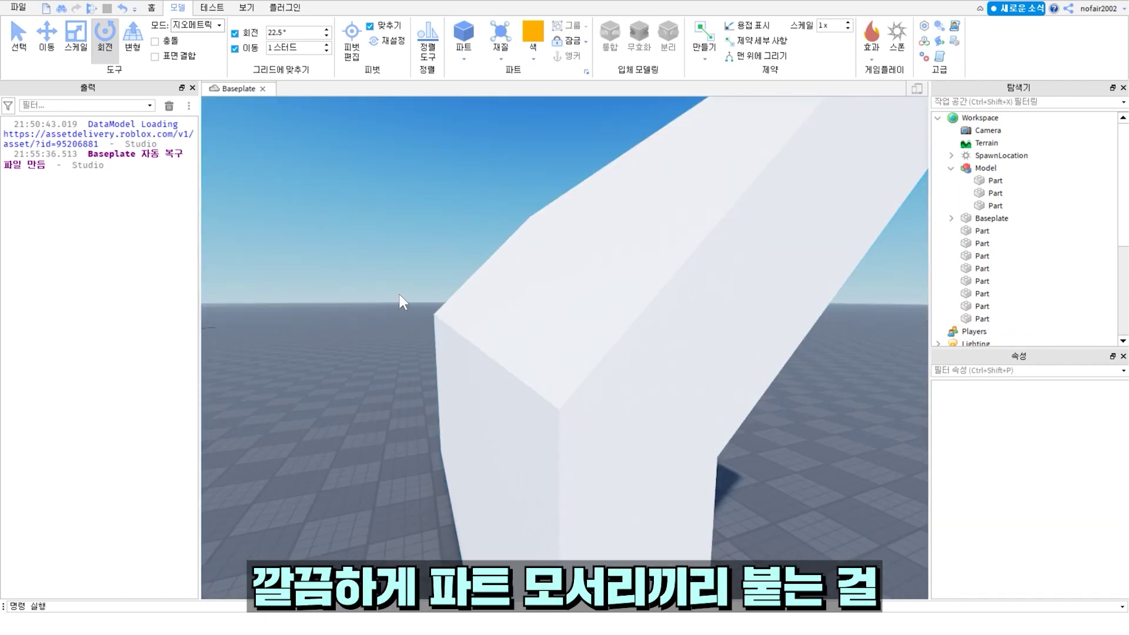
{"action": "right_click_drag", "start_coordinate": [721, 438], "coordinate": [745, 442]}
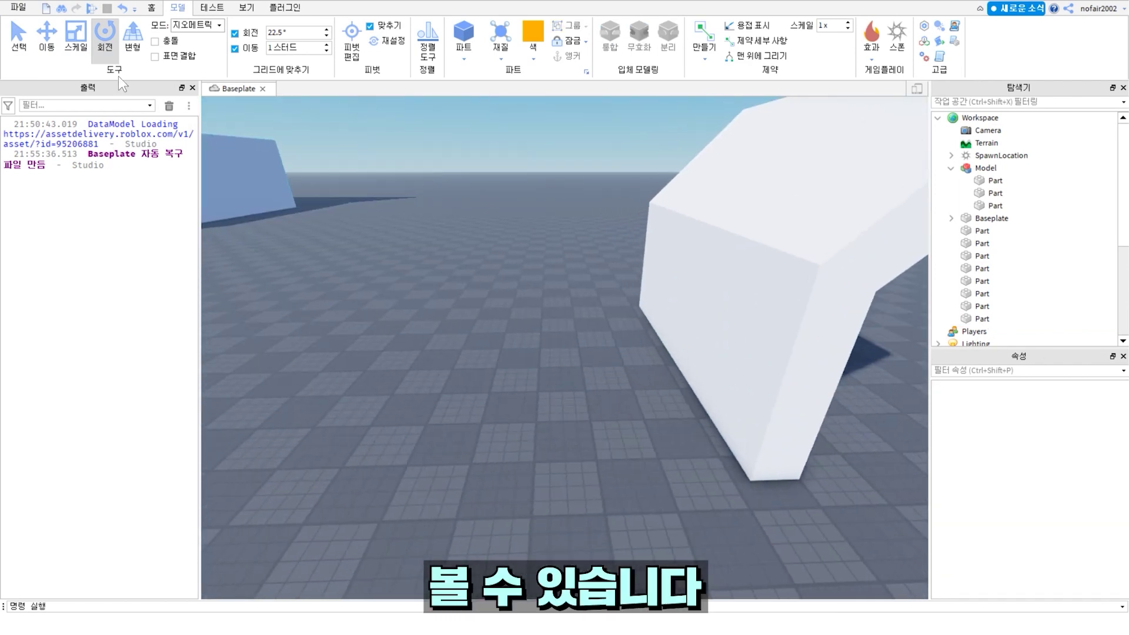
- Insert a narrow upright yellow part beside the white parts, duplicate it and raise the copy above the original
{"action": "left_click", "coordinate": [462, 35]}
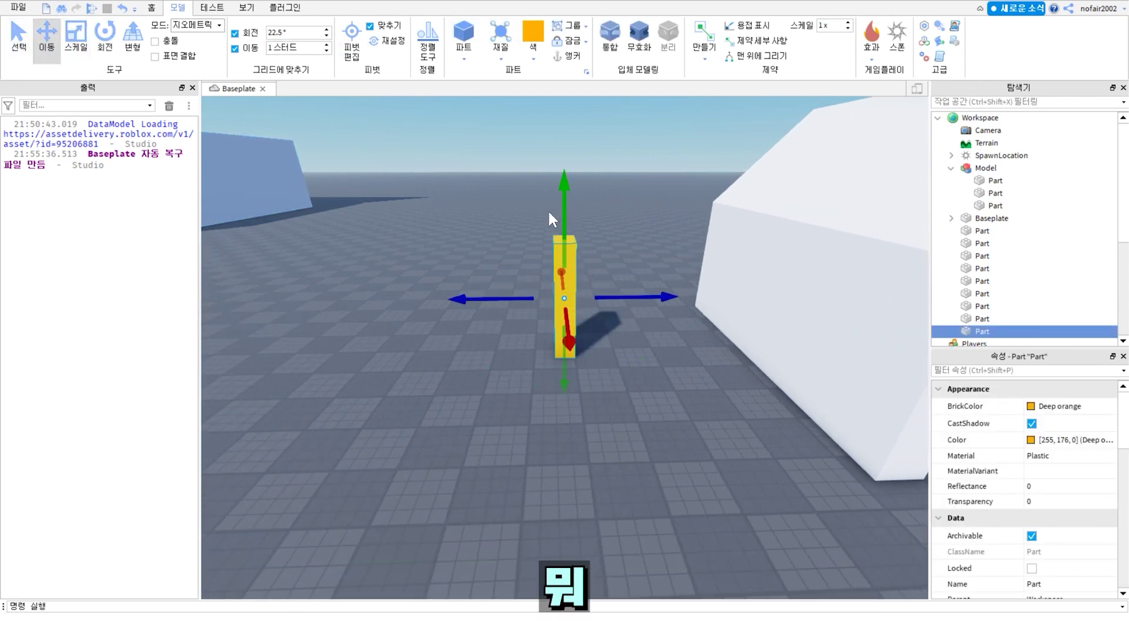
{"action": "key", "text": "ctrl+d"}
{"action": "left_click_drag", "start_coordinate": [563, 200], "coordinate": [563, 141]}
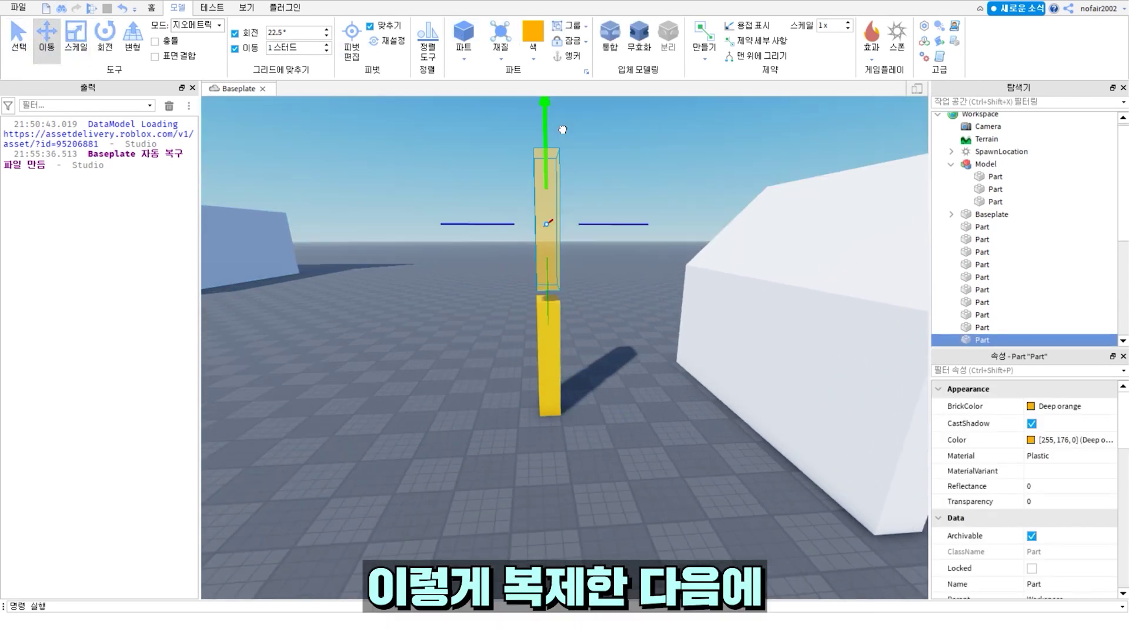
- Tilt the upper yellow copy toward the white parts and set its lower end on top of the original post
{"action": "left_click_drag", "start_coordinate": [563, 129], "coordinate": [561, 154]}
{"action": "right_click_drag", "start_coordinate": [561, 155], "coordinate": [404, 194]}
{"action": "key", "text": "ctrl+4"}
{"action": "scroll", "coordinate": [404, 194], "scroll_direction": "up", "scroll_amount": 3}
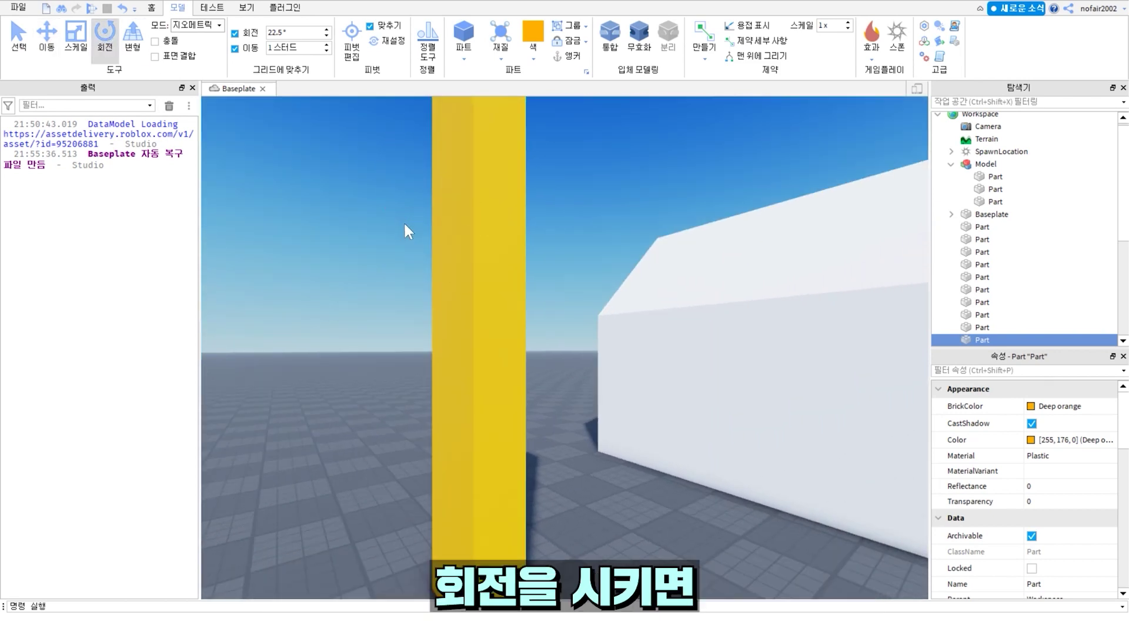
{"action": "left_click", "coordinate": [406, 229]}
{"action": "left_click", "coordinate": [449, 221]}
{"action": "left_click_drag", "start_coordinate": [411, 396], "coordinate": [481, 160]}
{"action": "key", "text": "ctrl+2"}
{"action": "scroll", "coordinate": [571, 311], "scroll_direction": "up", "scroll_amount": 3}
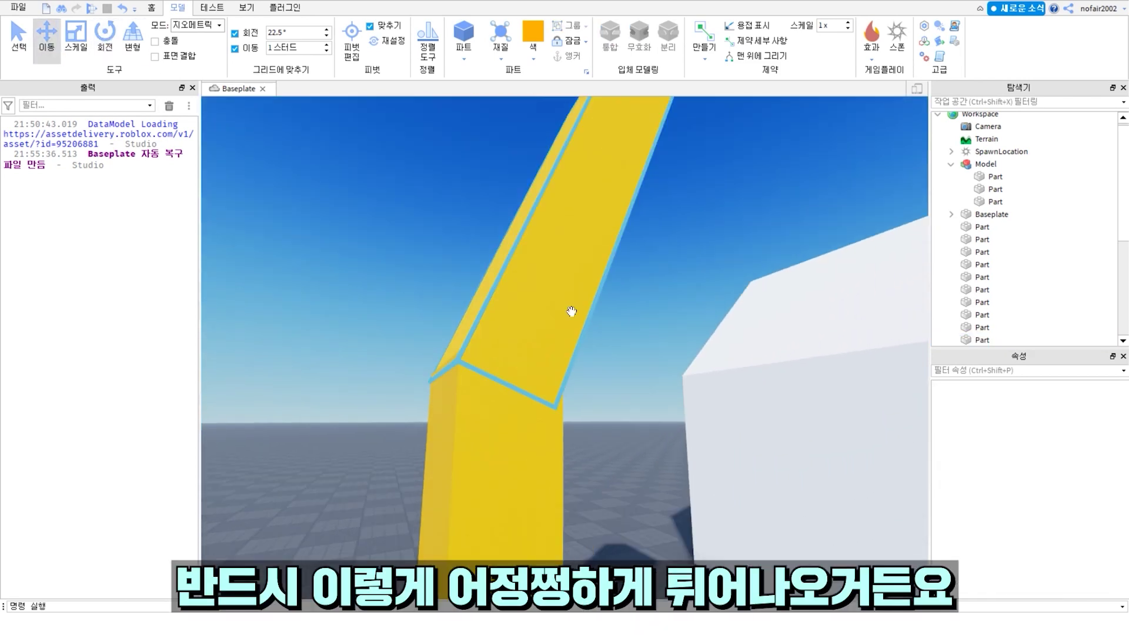
{"action": "right_click_drag", "start_coordinate": [571, 312], "coordinate": [360, 302]}
{"action": "scroll", "coordinate": [355, 291], "scroll_direction": "up", "scroll_amount": 3}
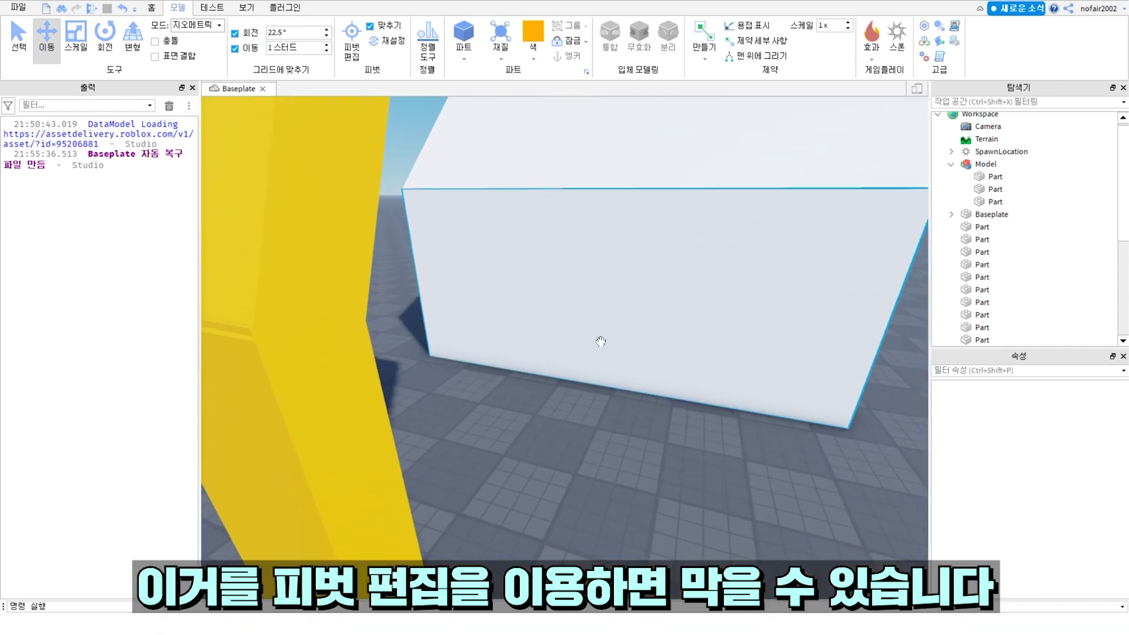
- Rotate the flat white slab on the baseplate so that it slopes like a ramp
{"action": "right_click_drag", "start_coordinate": [598, 338], "coordinate": [583, 306]}
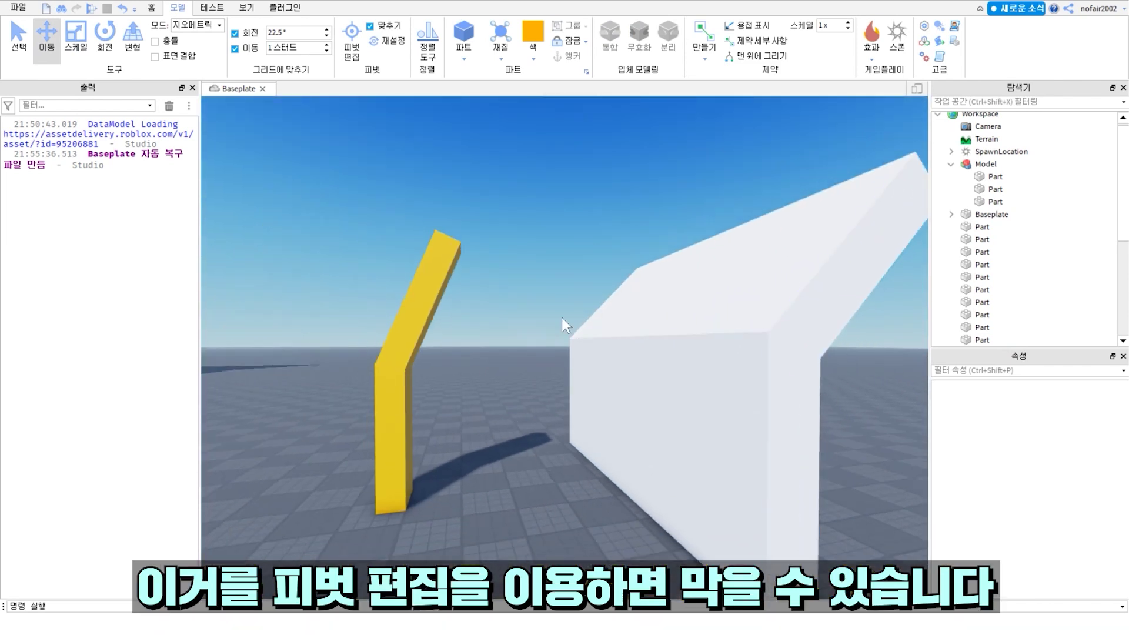
{"action": "right_click_drag", "start_coordinate": [562, 317], "coordinate": [697, 347]}
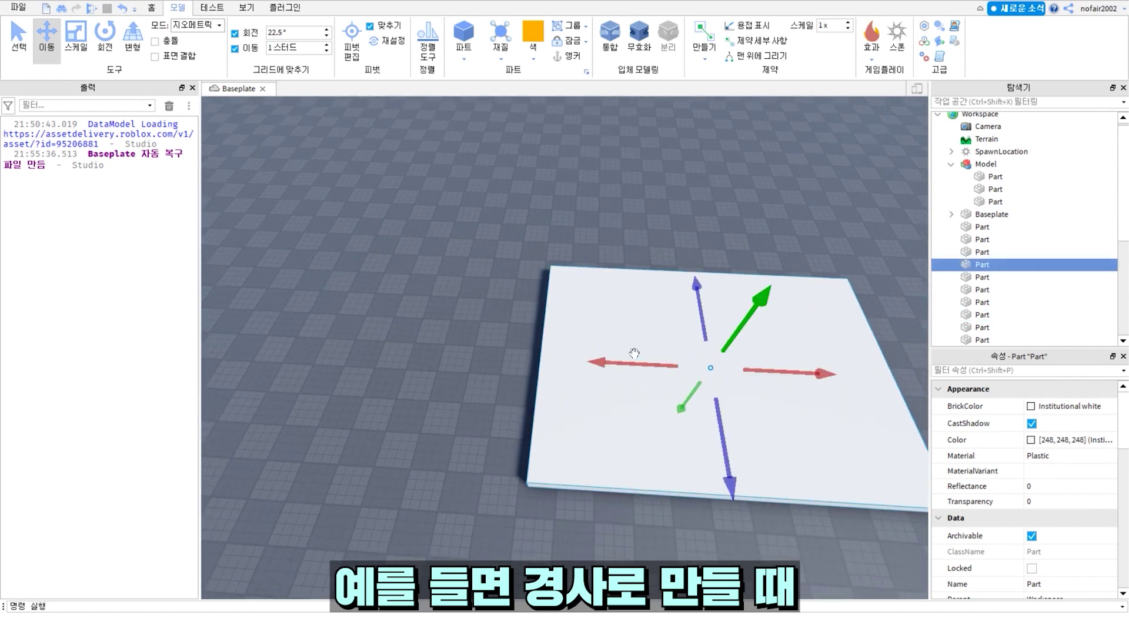
{"action": "scroll", "coordinate": [643, 353], "scroll_direction": "up", "scroll_amount": 2}
{"action": "right_click_drag", "start_coordinate": [642, 353], "coordinate": [516, 328]}
{"action": "scroll", "coordinate": [516, 328], "scroll_direction": "down", "scroll_amount": 2}
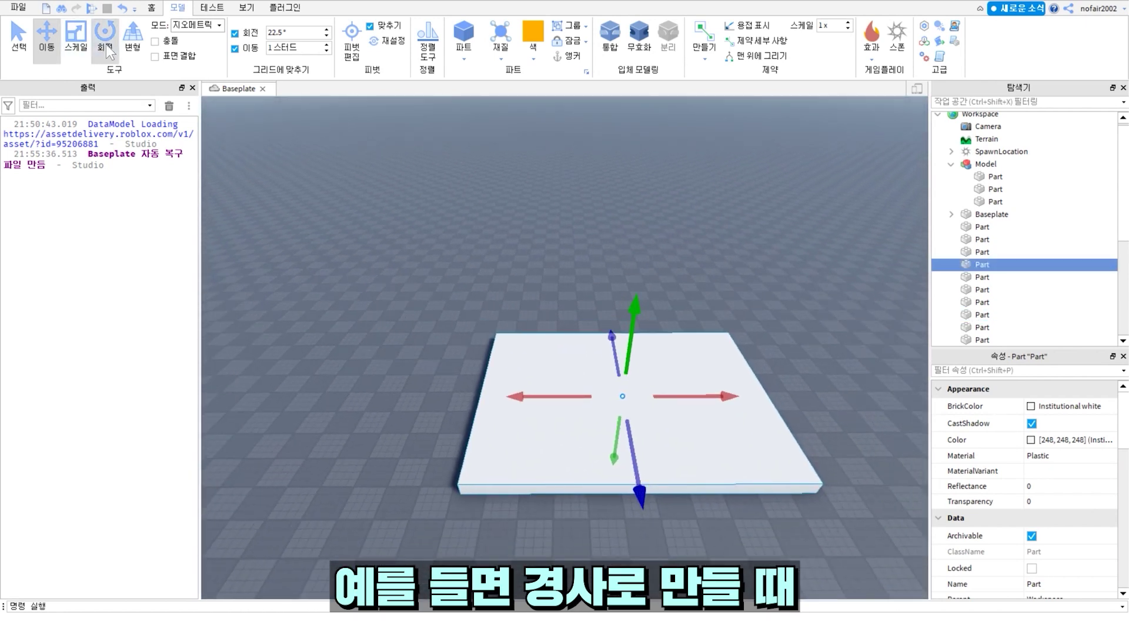
{"action": "left_click_drag", "start_coordinate": [651, 339], "coordinate": [597, 353]}
{"action": "left_click", "coordinate": [47, 35]}
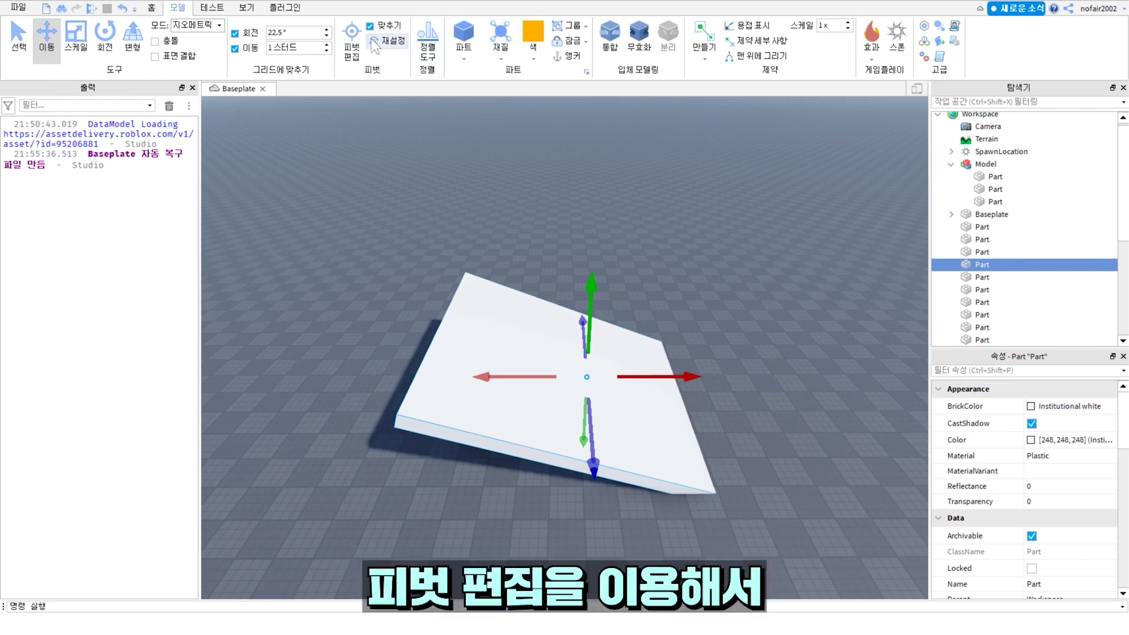
- Edit the sloped slab's pivot so that it sits at the middle of the slab's lower end edge
{"action": "right_click_drag", "start_coordinate": [733, 404], "coordinate": [734, 407]}
{"action": "left_click_drag", "start_coordinate": [383, 224], "coordinate": [420, 296]}
{"action": "left_click_drag", "start_coordinate": [644, 466], "coordinate": [679, 322]}
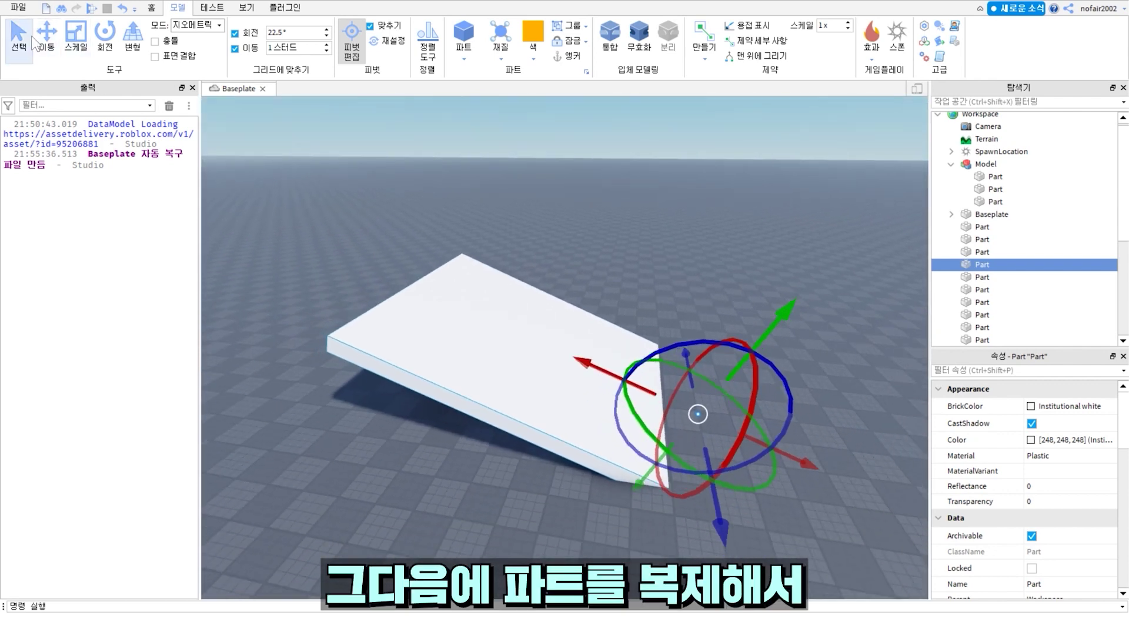
- Duplicate the sloped slab and move the copy up the slope in local space until it adjoins the original
{"action": "right_click", "coordinate": [475, 311]}
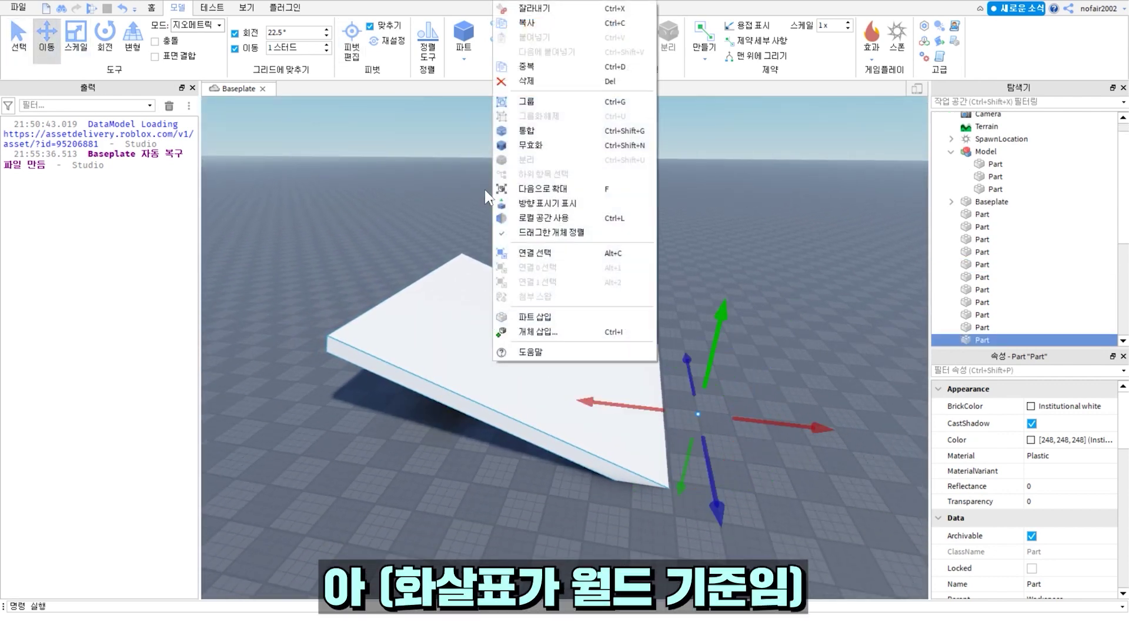
{"action": "left_click", "coordinate": [554, 218]}
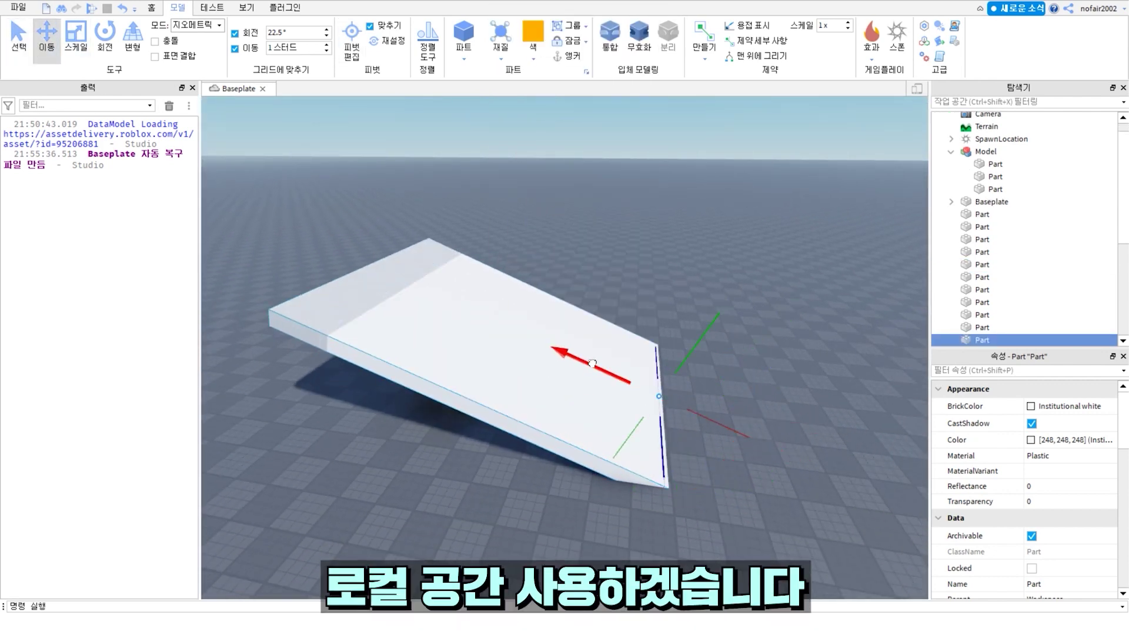
{"action": "scroll", "coordinate": [592, 363], "scroll_direction": "up", "scroll_amount": 5}
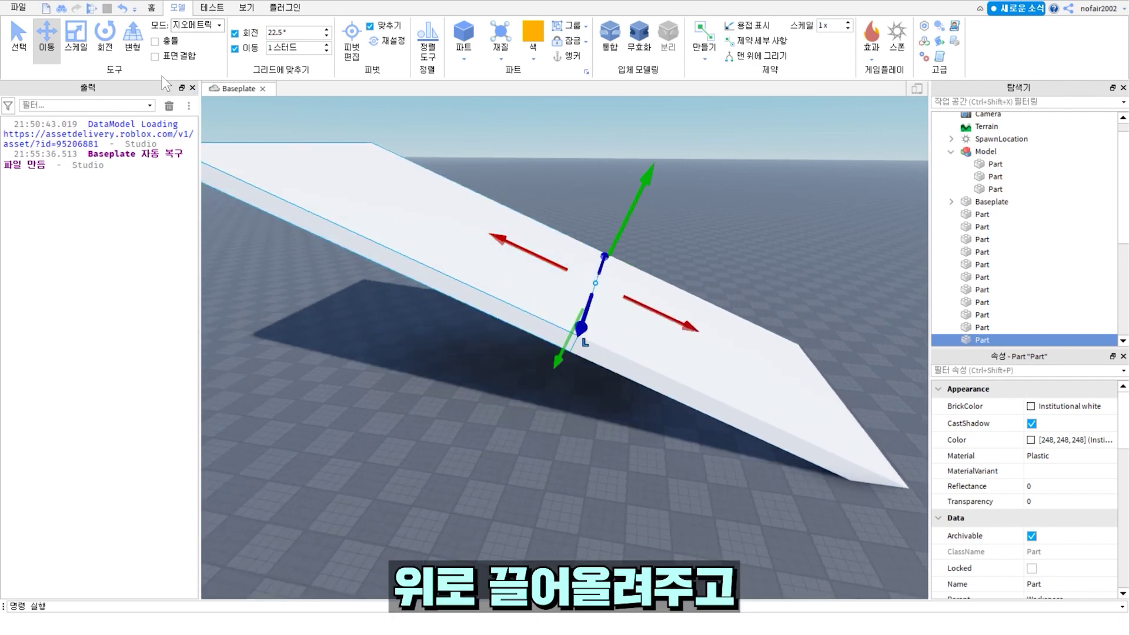
- Rotate the upper slab copy about the shared edge so that it lies level
{"action": "left_click", "coordinate": [105, 35]}
{"action": "left_click_drag", "start_coordinate": [585, 262], "coordinate": [641, 294]}
{"action": "left_click", "coordinate": [686, 168]}
{"action": "scroll", "coordinate": [615, 257], "scroll_direction": "up", "scroll_amount": 5}
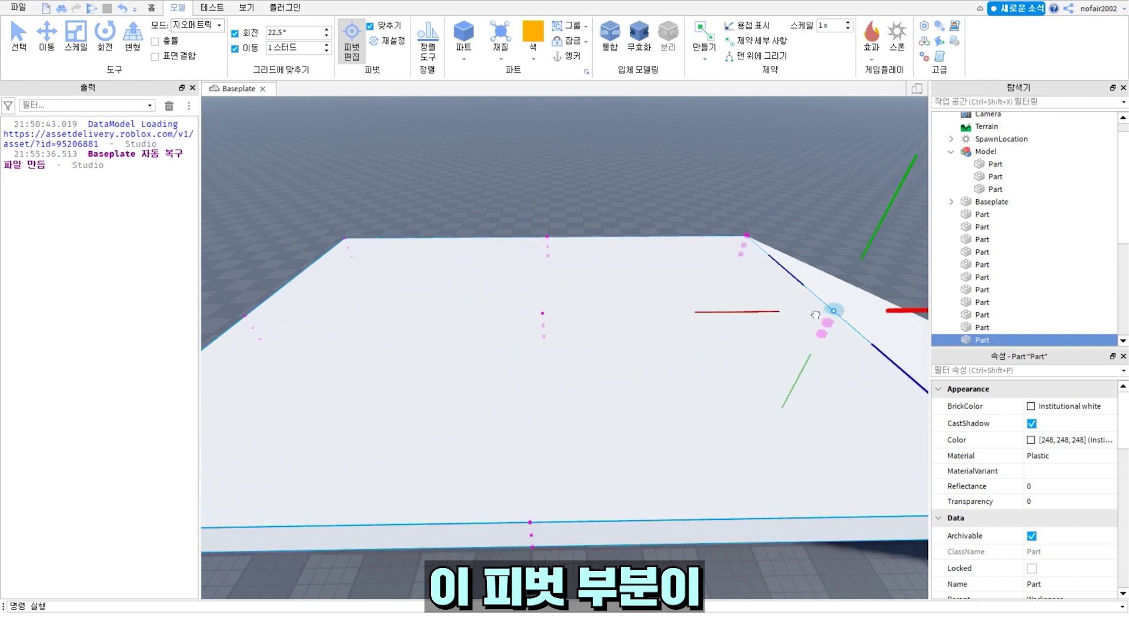
- Turn off pivot snapping and freely place and rotate the pivot on the level slab's top face
{"action": "left_click", "coordinate": [388, 42]}
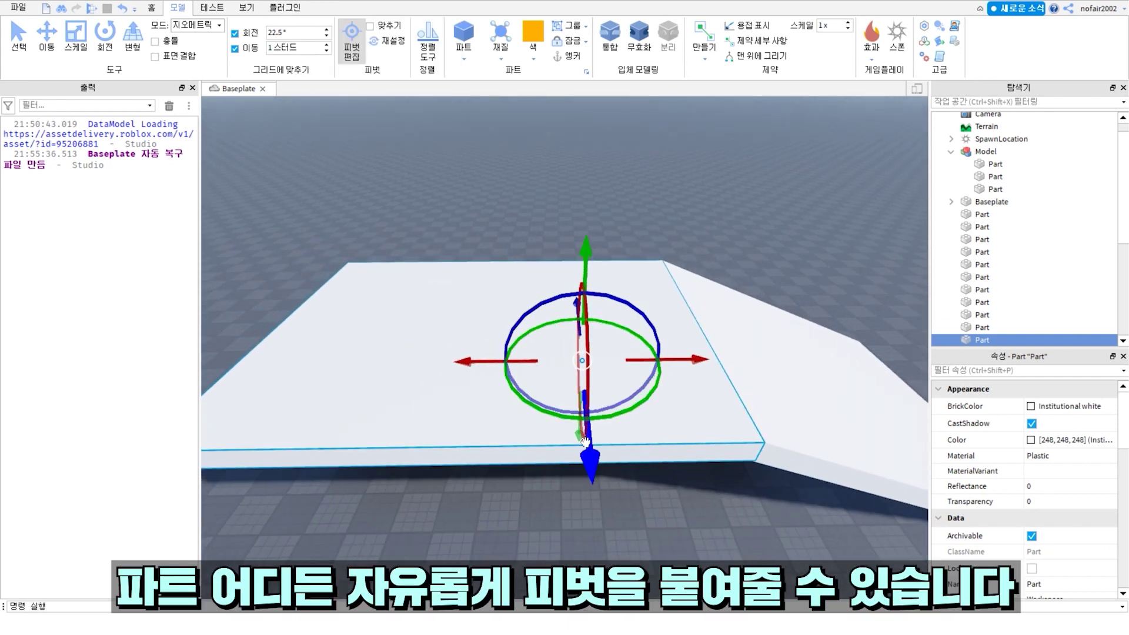
{"action": "left_click_drag", "start_coordinate": [637, 412], "coordinate": [617, 417]}
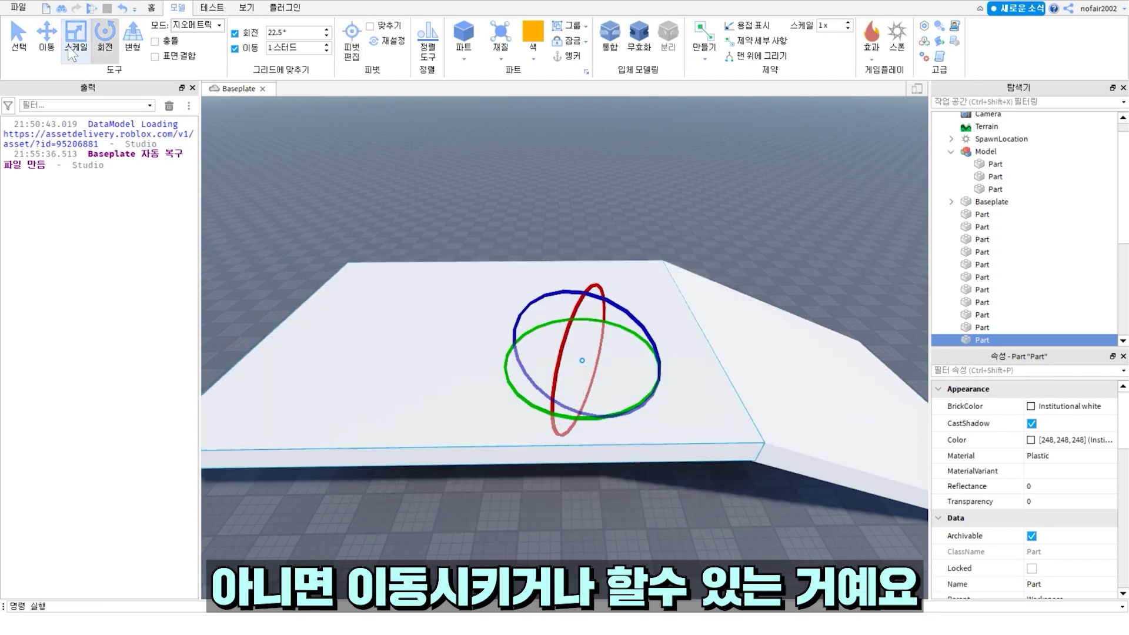
{"action": "mouse_move", "coordinate": [612, 334]}
{"action": "left_mouse_down"}
{"action": "mouse_move", "coordinate": [545, 314]}
{"action": "mouse_move", "coordinate": [612, 333]}
{"action": "left_mouse_up"}
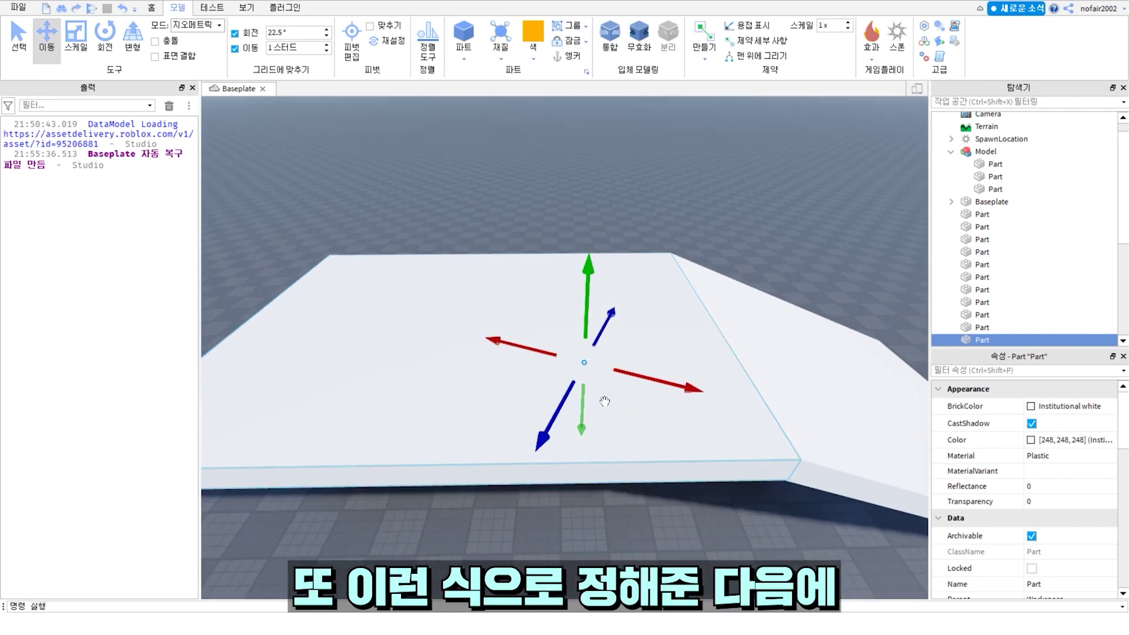
- Reset the level slab's pivot to the part's centre
{"action": "left_click", "coordinate": [339, 63]}
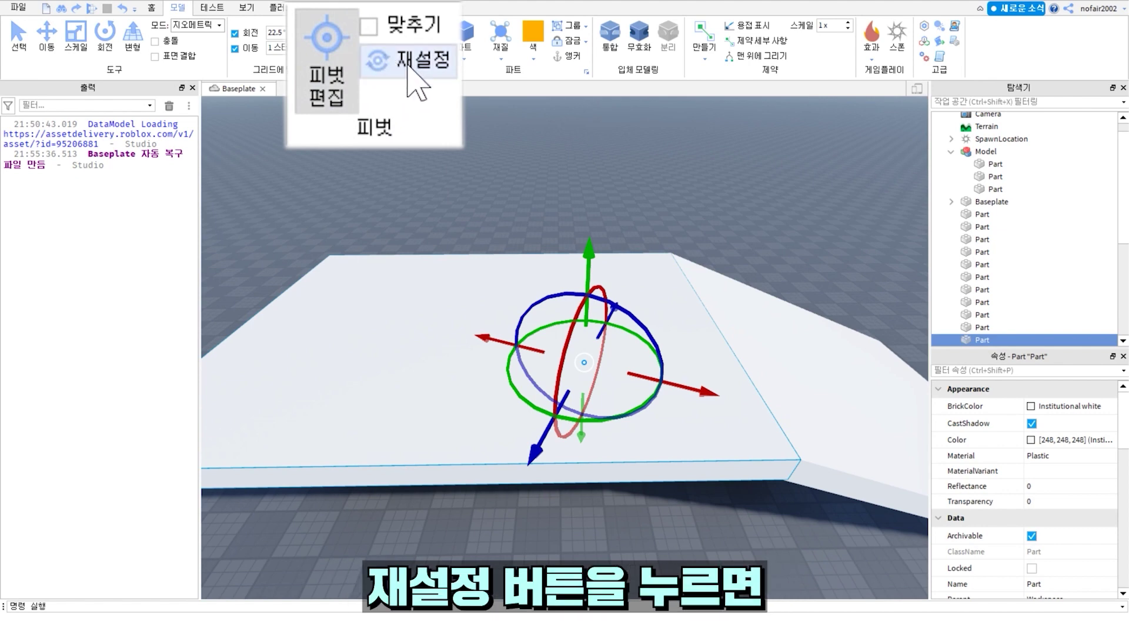
{"action": "left_click", "coordinate": [383, 41]}
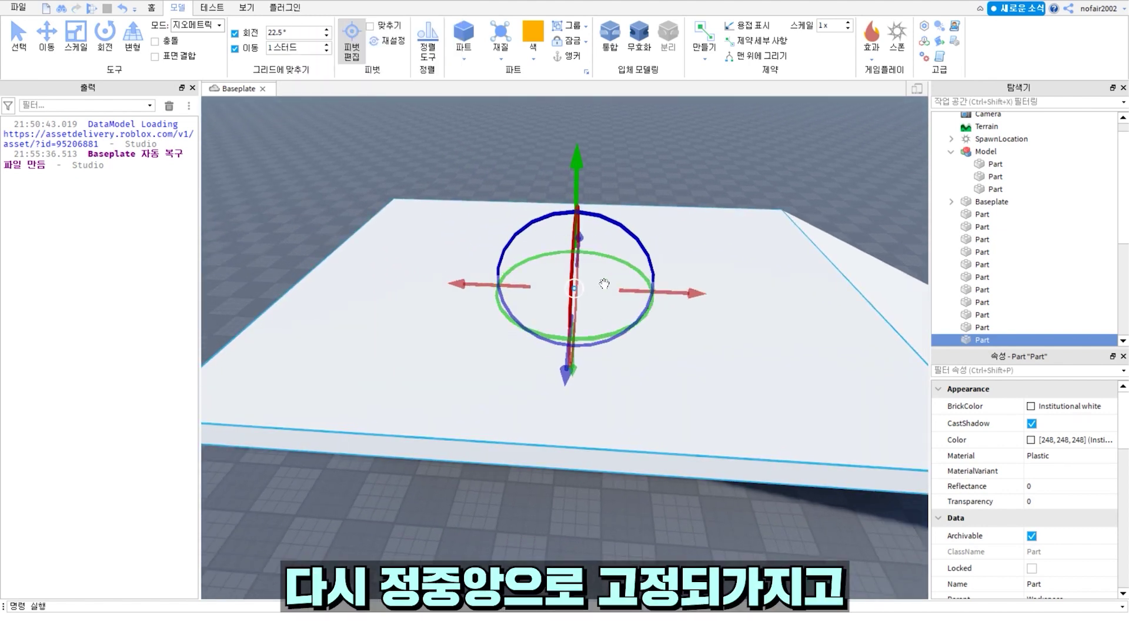
{"action": "scroll", "coordinate": [605, 284], "scroll_direction": "down", "scroll_amount": 3}
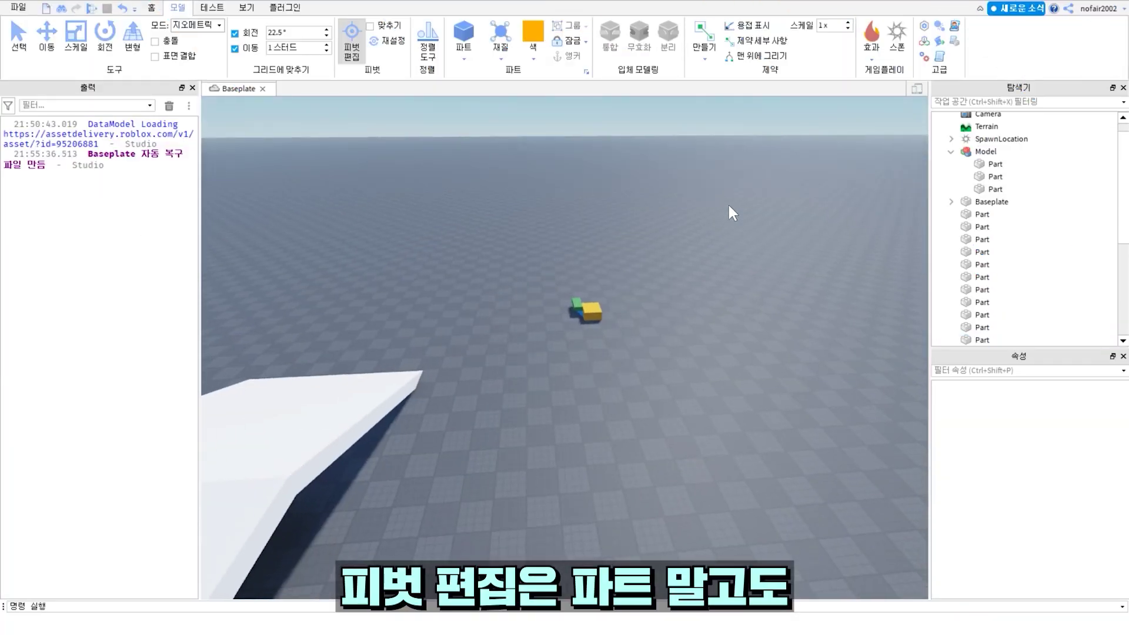
- Select the yellow, green and blue model and rotate its pivot about the vertical axis to orientation 0, 0, 0
{"action": "key", "text": "w"}
{"action": "left_click", "coordinate": [542, 353]}
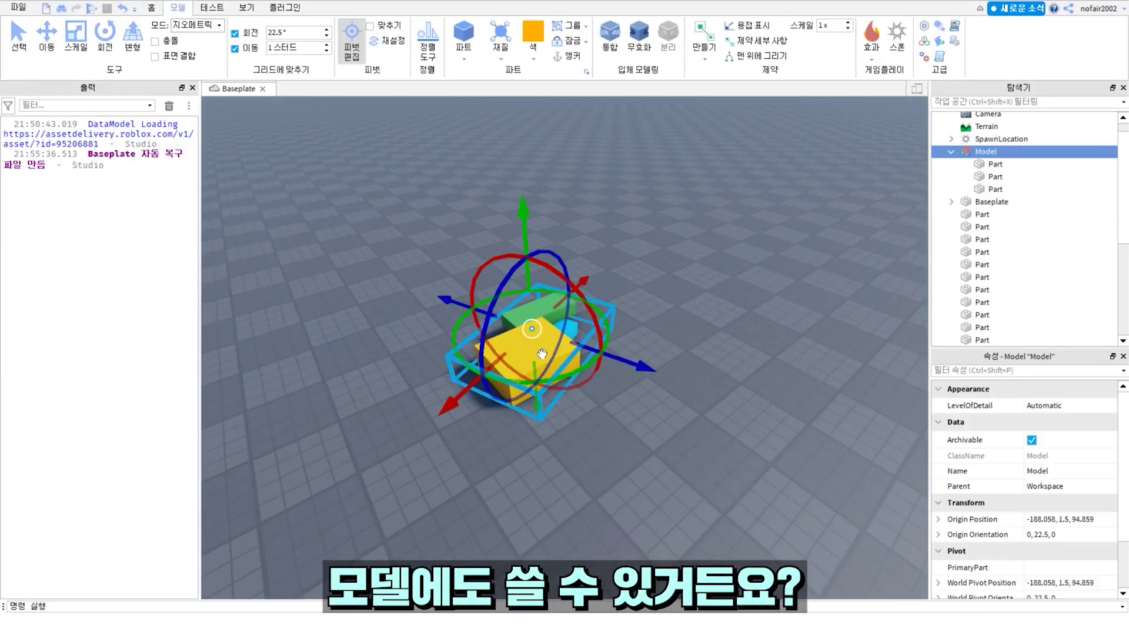
{"action": "scroll", "coordinate": [629, 327], "scroll_direction": "up", "scroll_amount": 5}
{"action": "right_click_drag", "start_coordinate": [630, 328], "coordinate": [605, 353]}
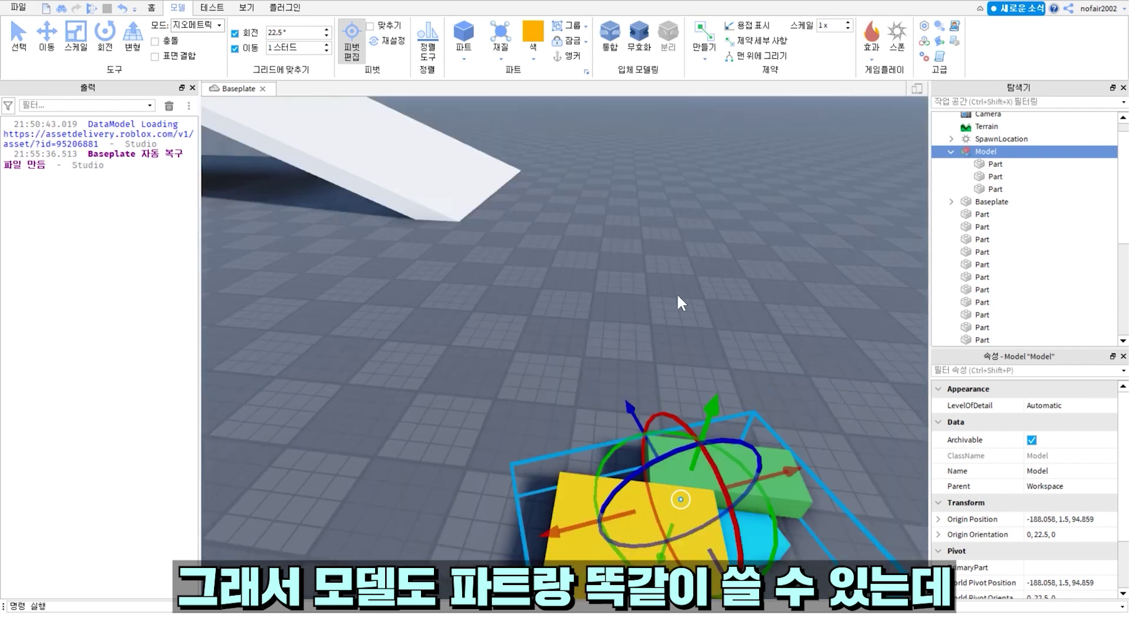
{"action": "key", "text": "f"}
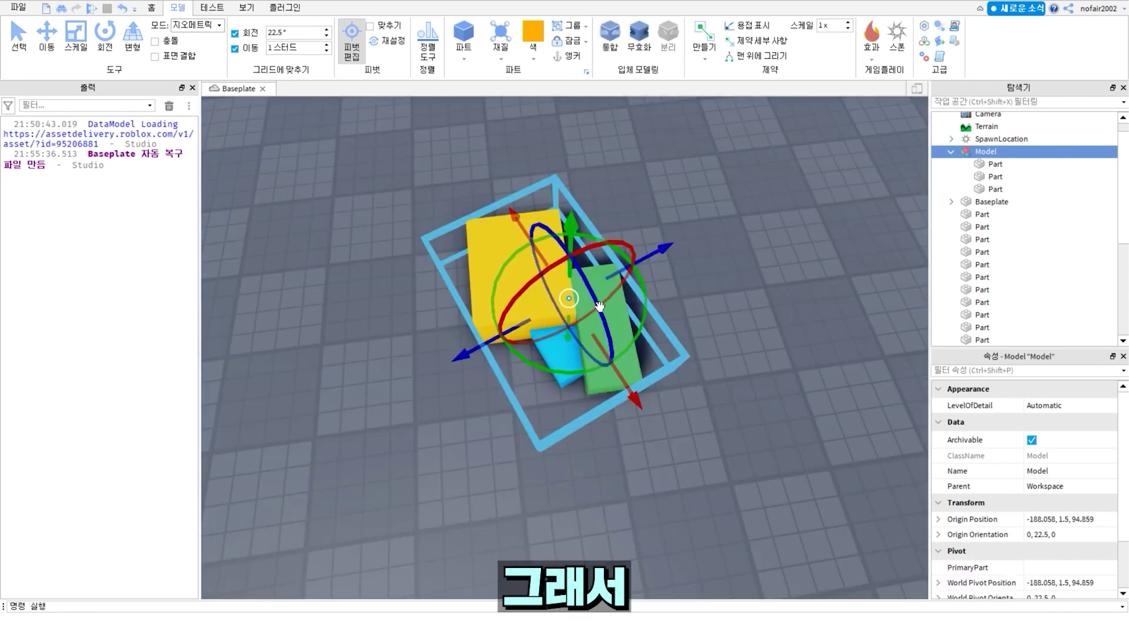
{"action": "left_click", "coordinate": [627, 298]}
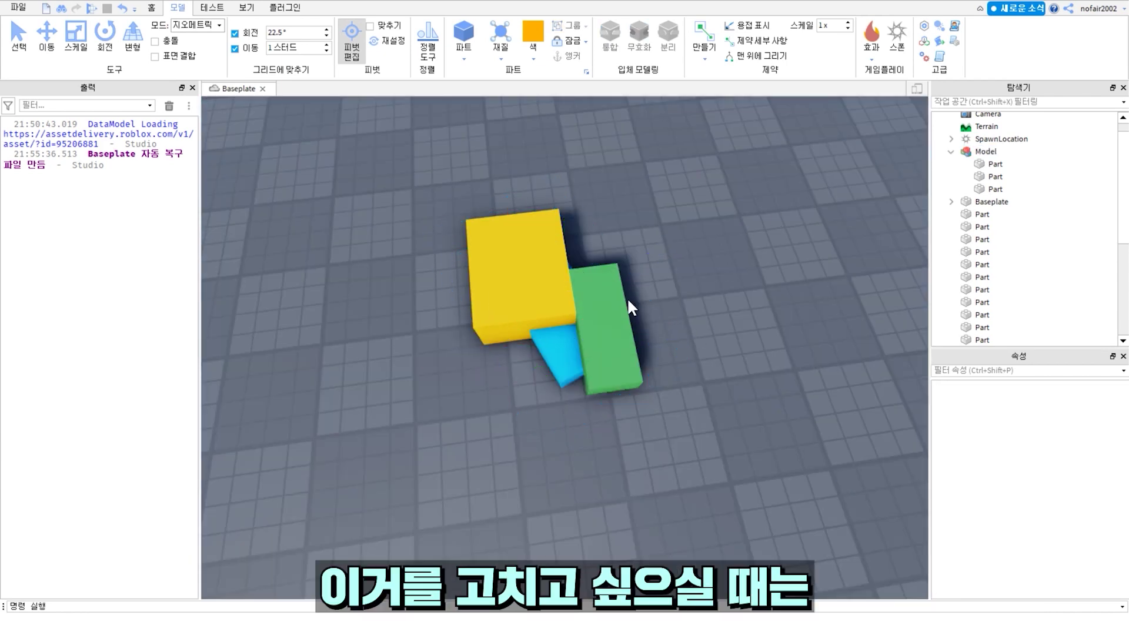
{"action": "left_click", "coordinate": [535, 282]}
{"action": "left_click", "coordinate": [354, 46]}
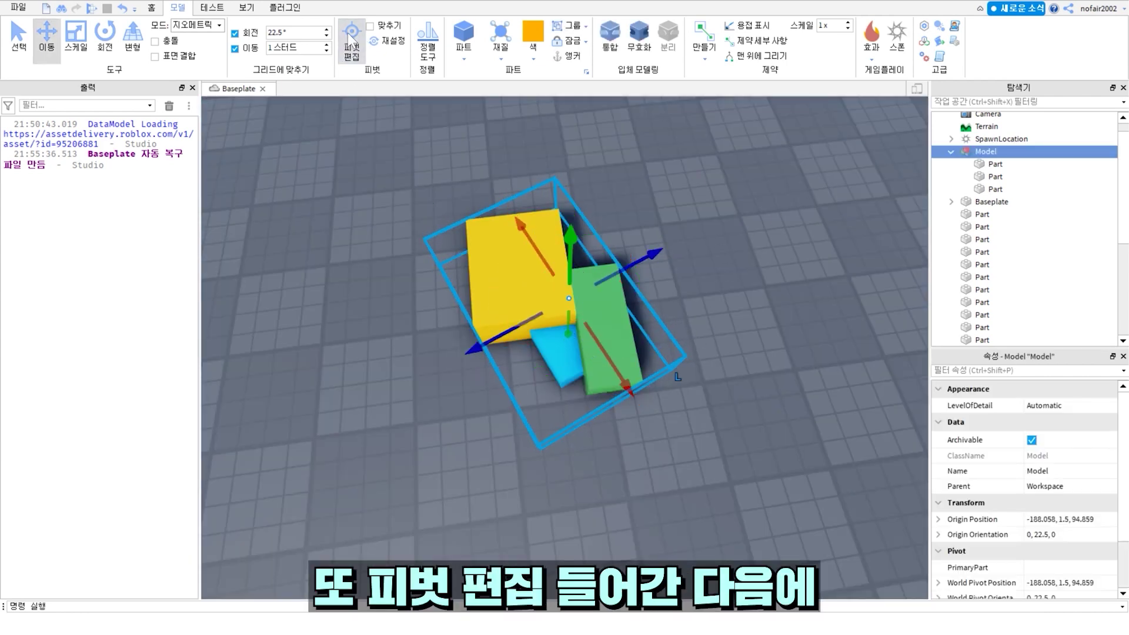
{"action": "left_click_drag", "start_coordinate": [641, 327], "coordinate": [641, 328]}
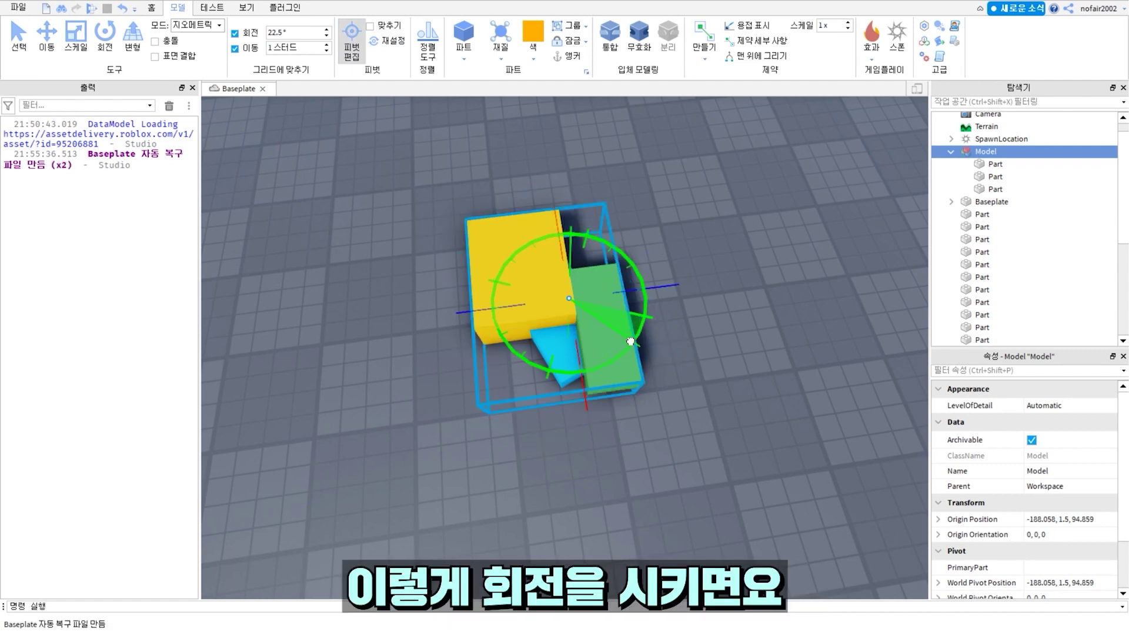
- Reset the multicoloured model's pivot to the centre of its realigned bounding box
{"action": "scroll", "coordinate": [432, 307], "scroll_direction": "up", "scroll_amount": 5}
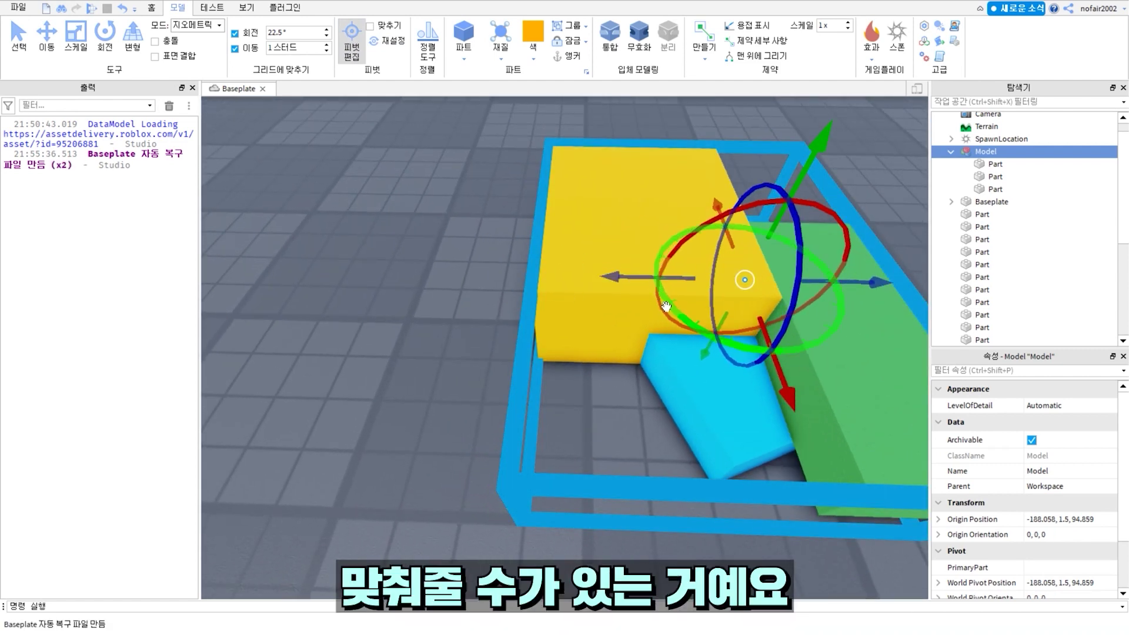
{"action": "scroll", "coordinate": [566, 412], "scroll_direction": "down", "scroll_amount": 5}
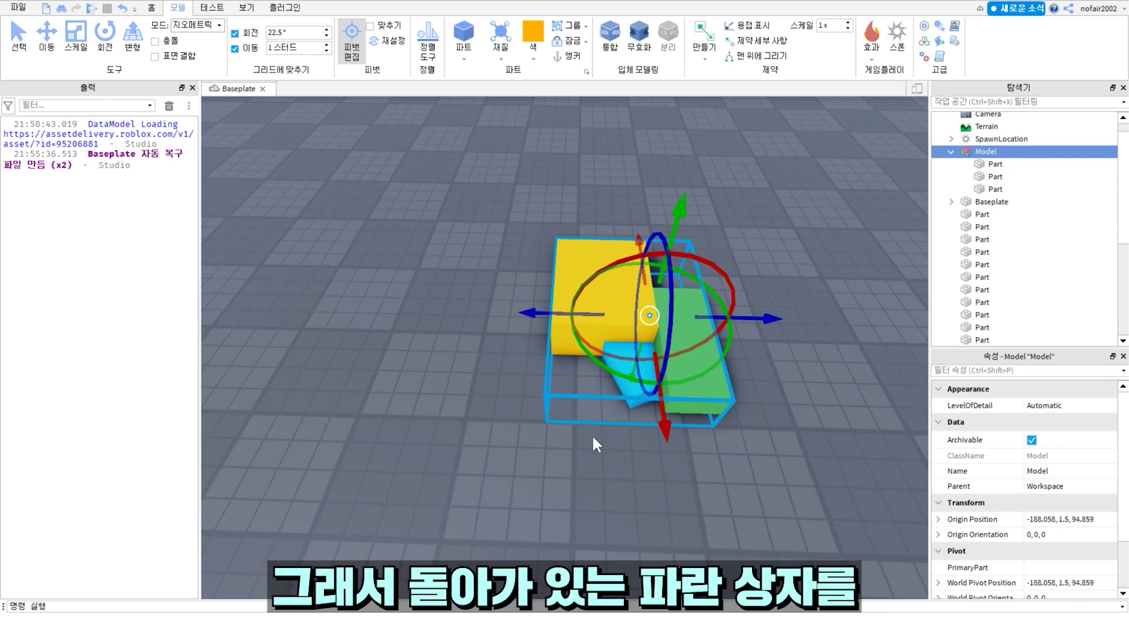
{"action": "scroll", "coordinate": [595, 439], "scroll_direction": "up", "scroll_amount": 3}
{"action": "scroll", "coordinate": [568, 399], "scroll_direction": "down", "scroll_amount": 3}
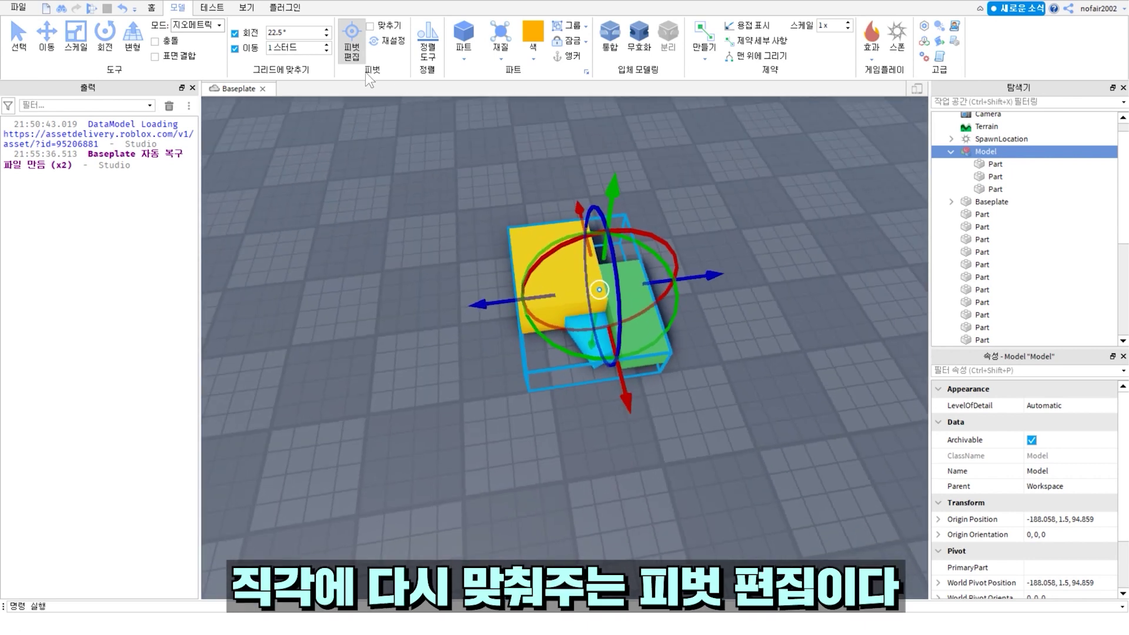
{"action": "scroll", "coordinate": [718, 218], "scroll_direction": "down", "scroll_amount": 3}
{"action": "scroll", "coordinate": [719, 218], "scroll_direction": "up", "scroll_amount": 3}
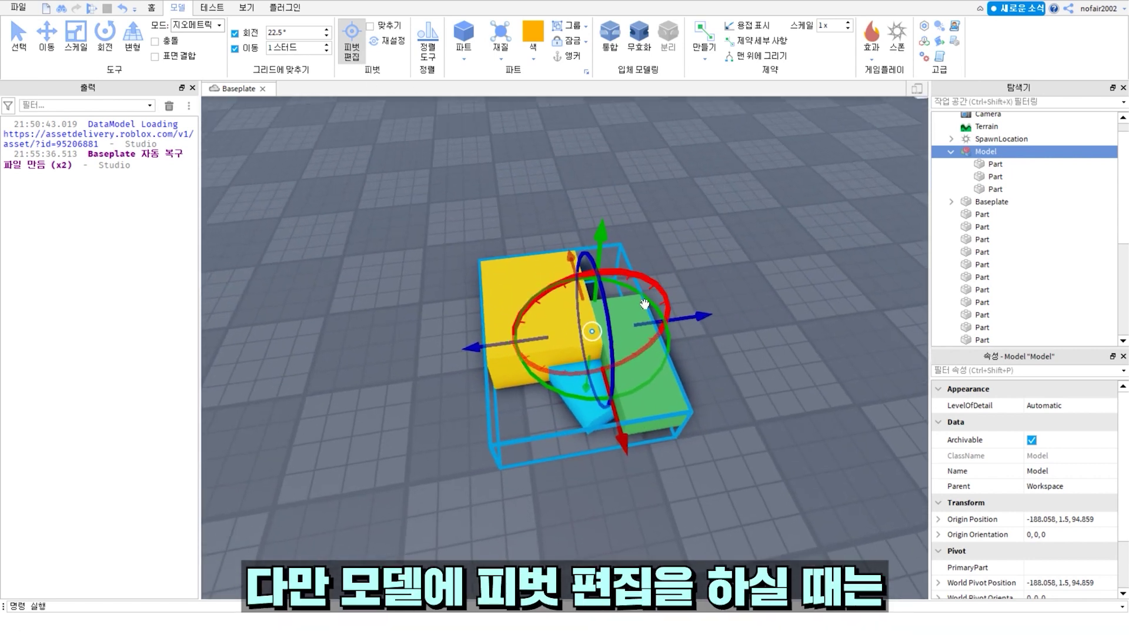
{"action": "scroll", "coordinate": [611, 305], "scroll_direction": "up", "scroll_amount": 1}
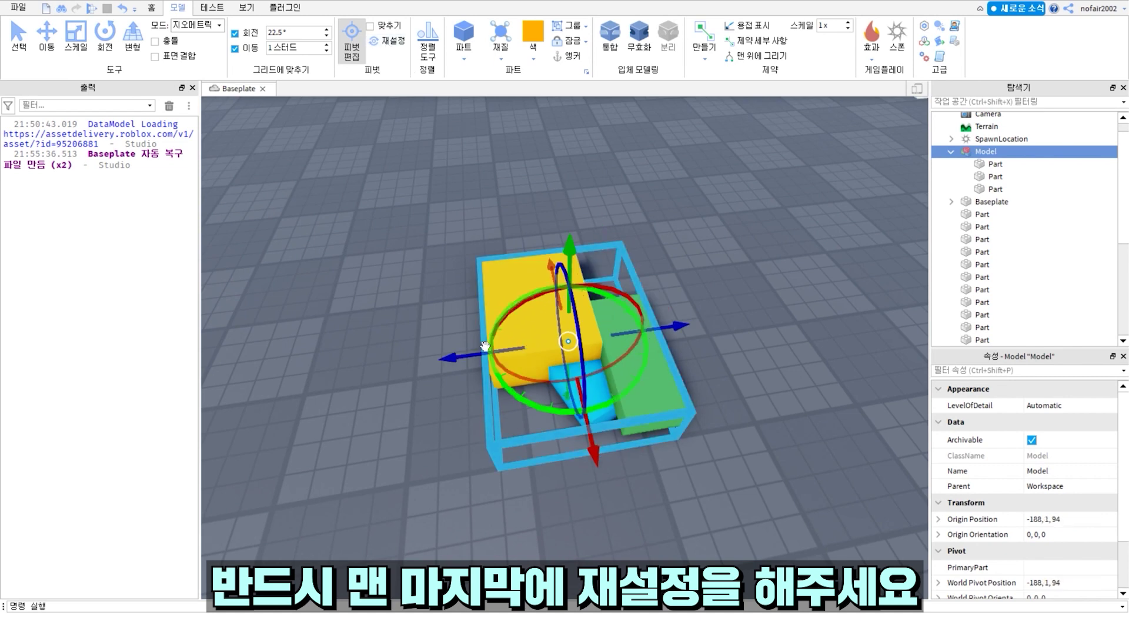
{"action": "scroll", "coordinate": [580, 361], "scroll_direction": "up", "scroll_amount": 3}
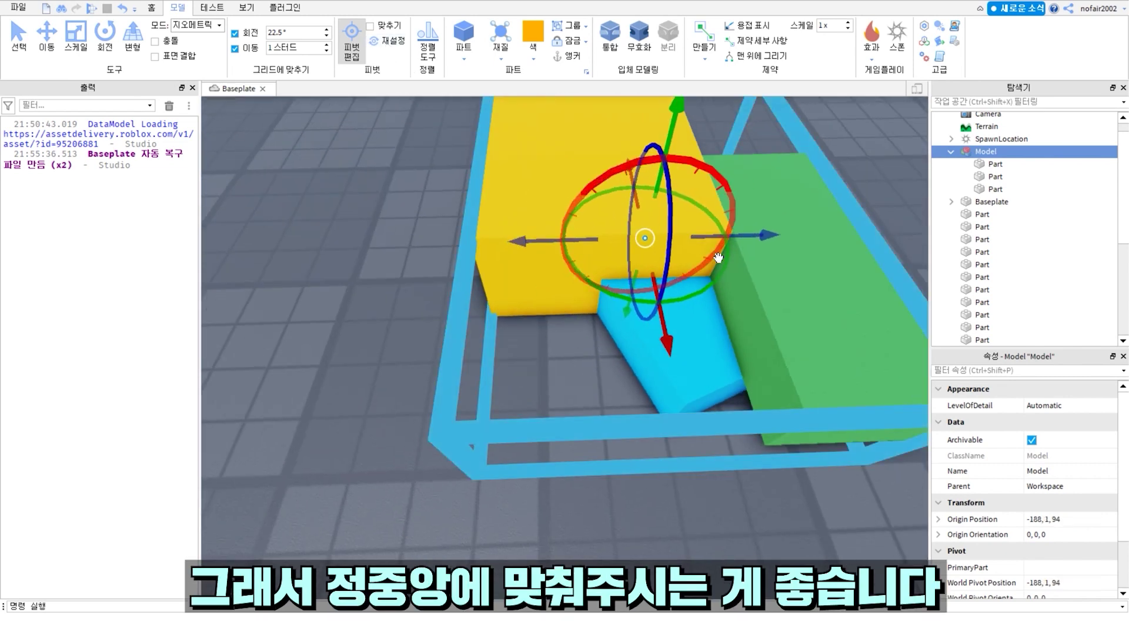
{"action": "right_click_drag", "start_coordinate": [580, 361], "coordinate": [651, 264]}
{"action": "scroll", "coordinate": [651, 265], "scroll_direction": "down", "scroll_amount": 5}
- Add a script inside the model and clear its default code
{"action": "left_click", "coordinate": [1007, 155]}
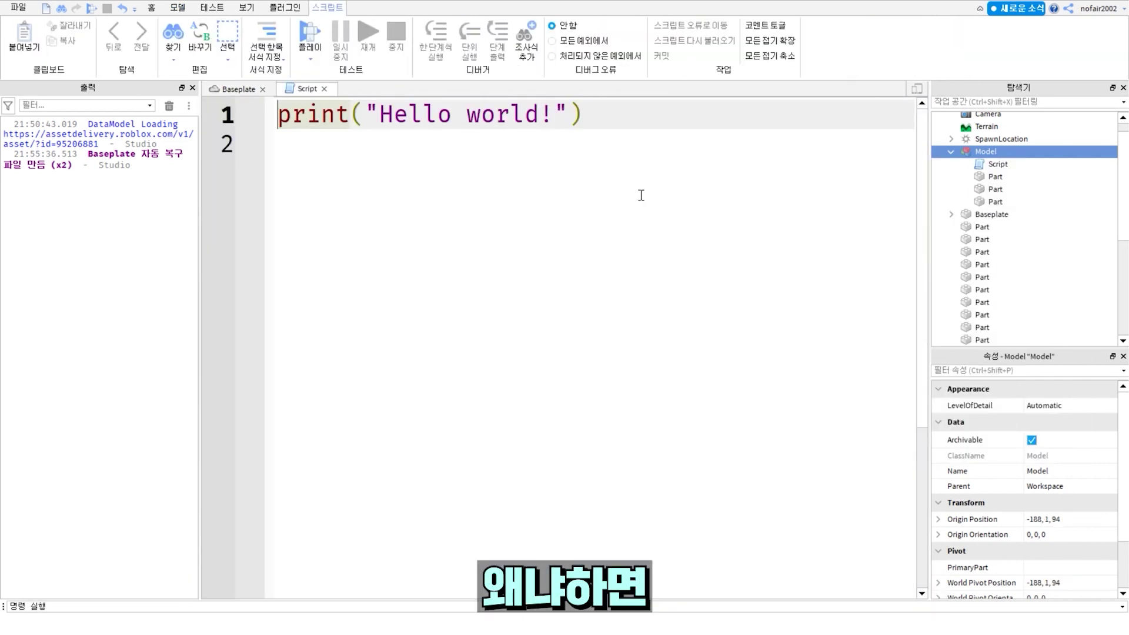
{"action": "key", "text": "ctrl+a"}
{"action": "key", "text": "BackSpace"}
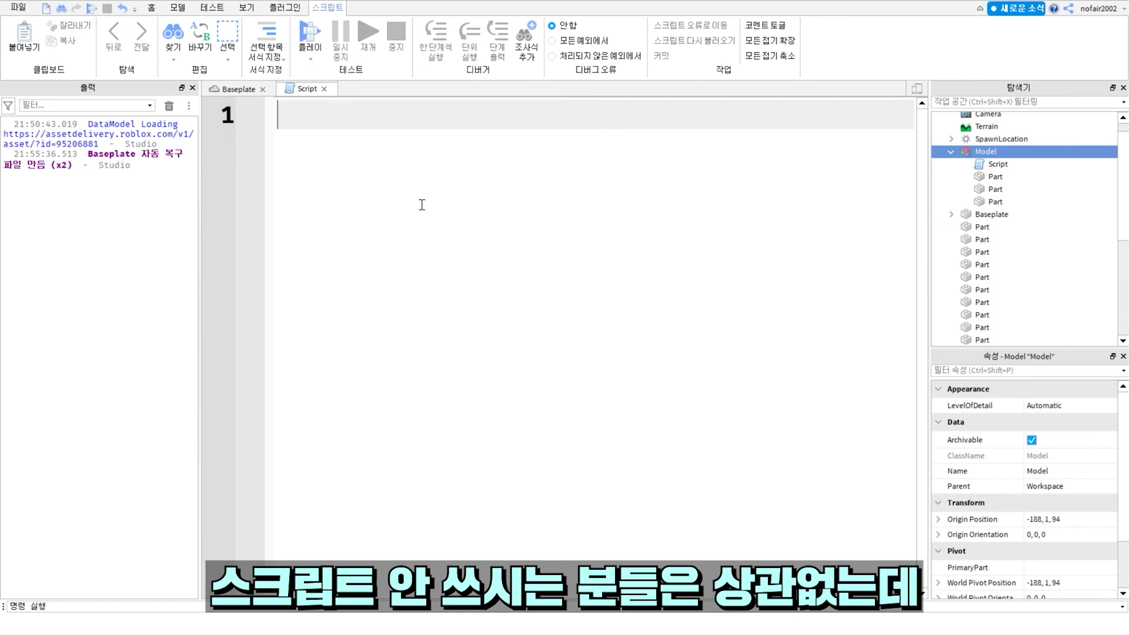
- Write workspace.Model:PivotTo() as the script's first line, add a new line below it and highlight the call
{"action": "type", "text": "workspace."}
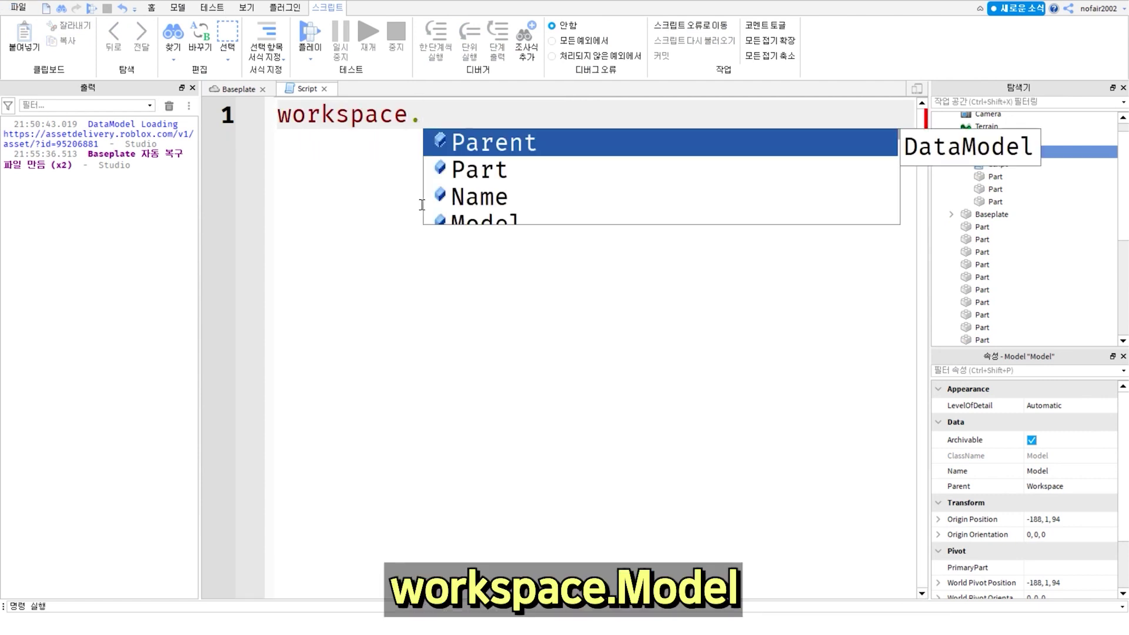
{"action": "type", "text": "Model:pi"}
{"action": "key", "text": "Tab"}
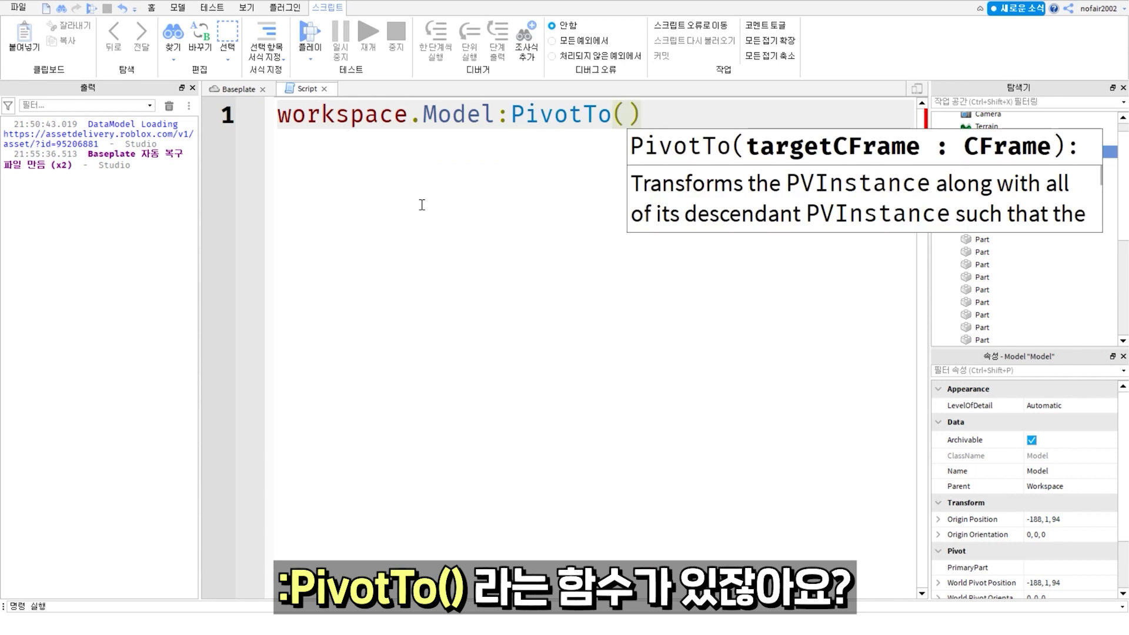
{"action": "key", "text": "End"}
{"action": "key", "text": "Return"}
{"action": "left_click_drag", "start_coordinate": [644, 114], "coordinate": [271, 114]}
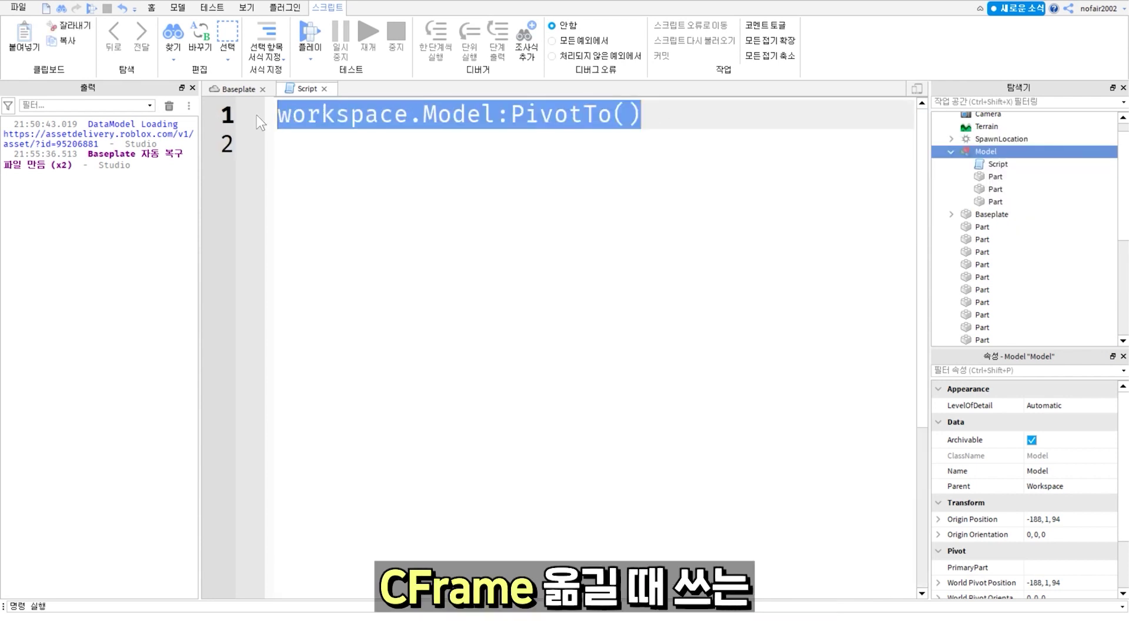
- Replace the script's first line with workspace.Model:GetPivot() and highlight the :GetPivot() call
{"action": "type", "text": "workspace.Model:get"}
{"action": "key", "text": "Tab"}
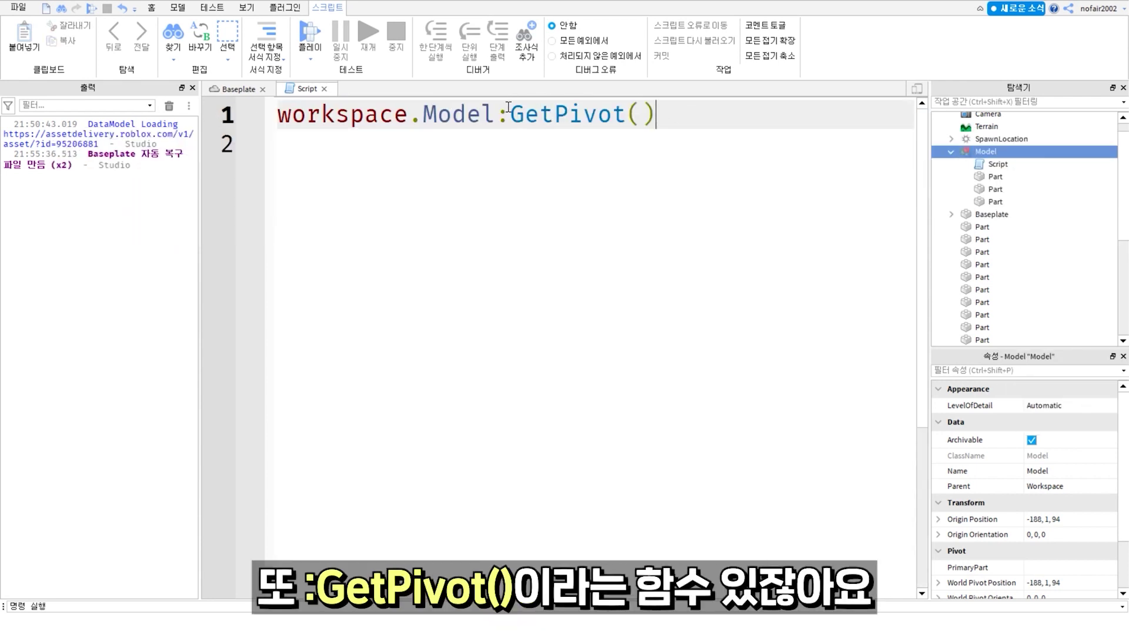
{"action": "left_click_drag", "start_coordinate": [497, 112], "coordinate": [659, 125]}
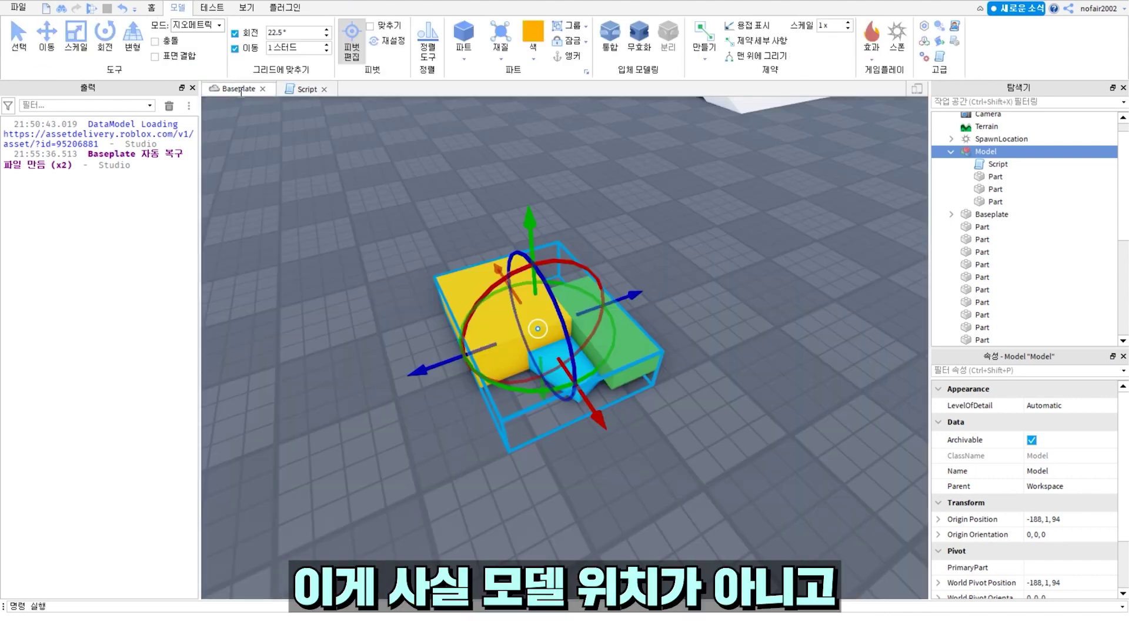
- Return to the 3D scene, shift the multicoloured model's pivot to about -189, 2, 94 and reset the pivot
{"action": "scroll", "coordinate": [518, 307], "scroll_direction": "up", "scroll_amount": 4}
{"action": "left_click", "coordinate": [518, 307]}
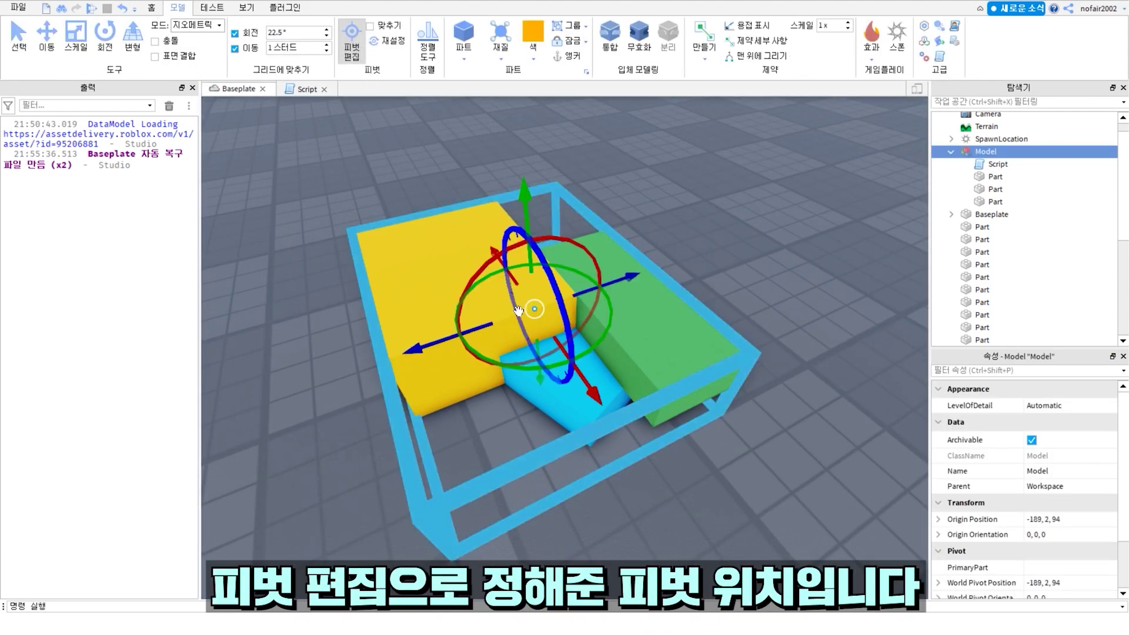
{"action": "left_click_drag", "start_coordinate": [520, 315], "coordinate": [533, 310]}
{"action": "scroll", "coordinate": [541, 313], "scroll_direction": "down", "scroll_amount": 5}
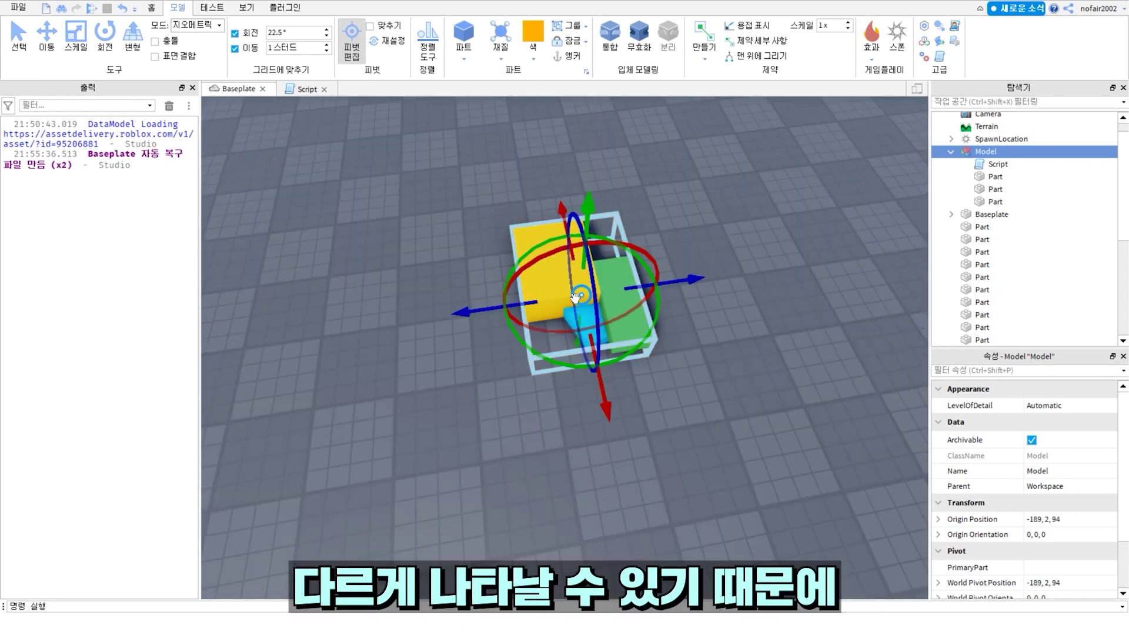
{"action": "left_click", "coordinate": [397, 43]}
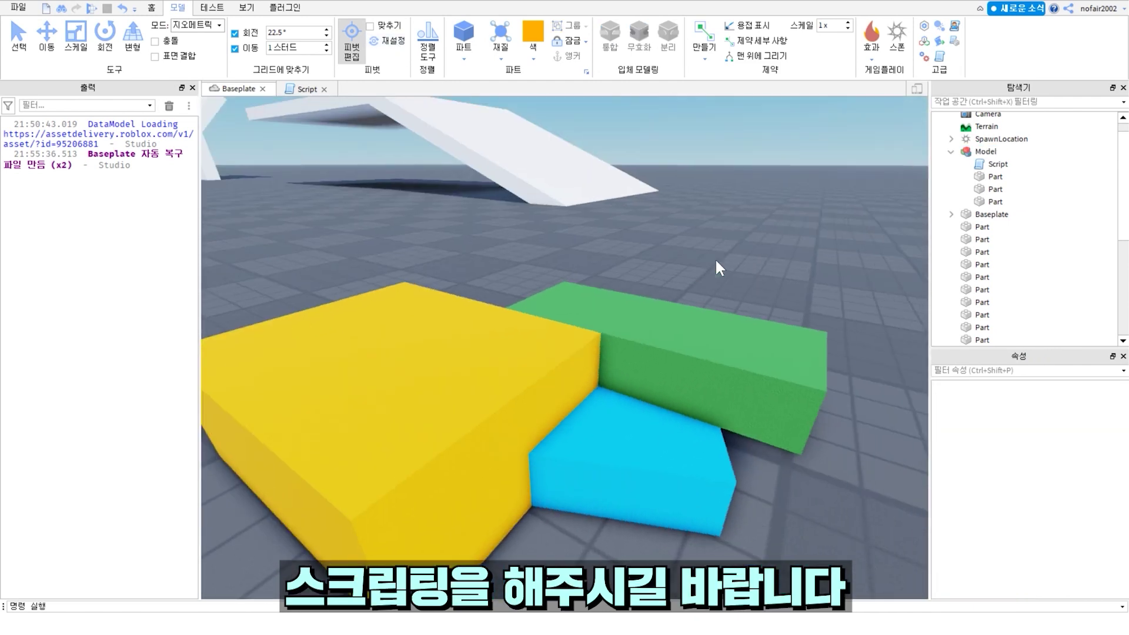
{"action": "scroll", "coordinate": [716, 266], "scroll_direction": "down", "scroll_amount": 5}
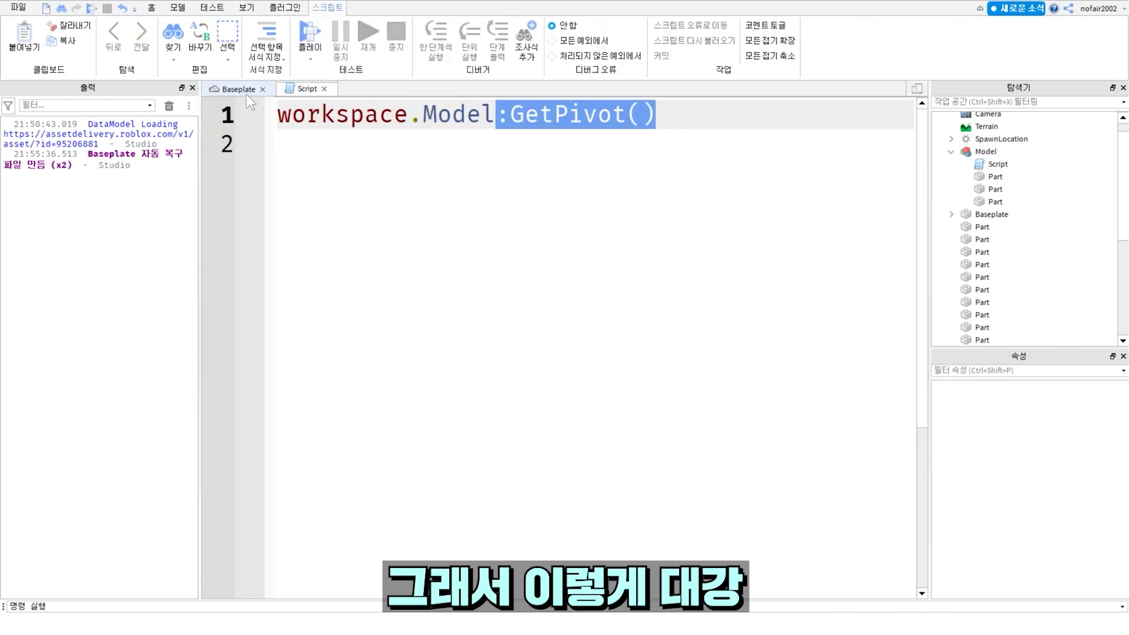
{"action": "left_click", "coordinate": [238, 89]}
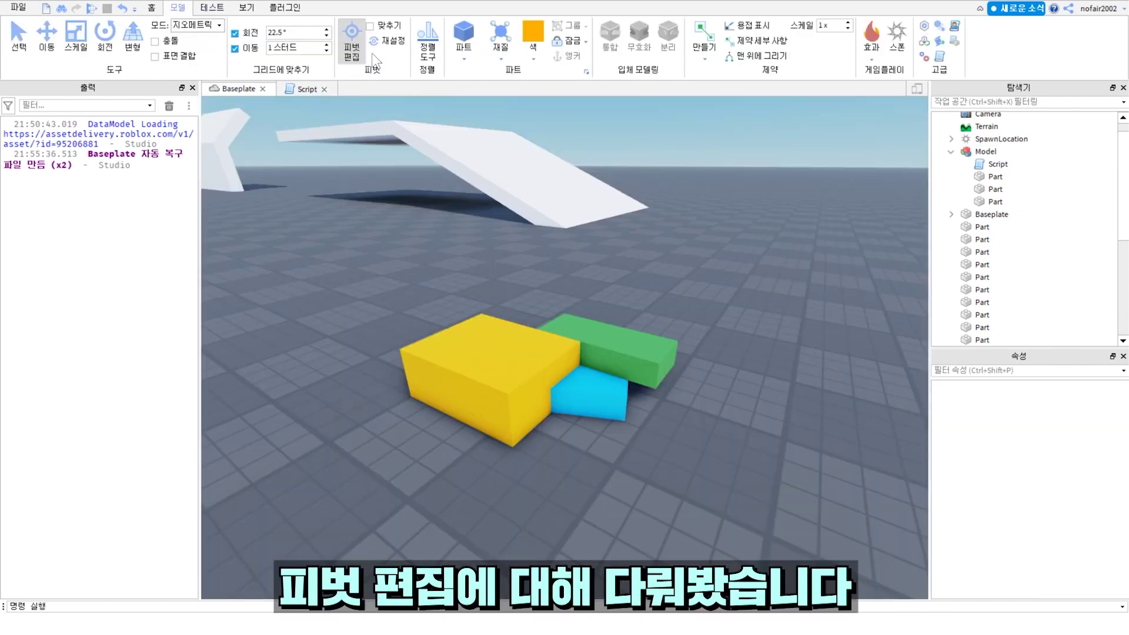
{"action": "key", "text": "w"}
{"action": "right_click_drag", "start_coordinate": [645, 257], "coordinate": [649, 260]}
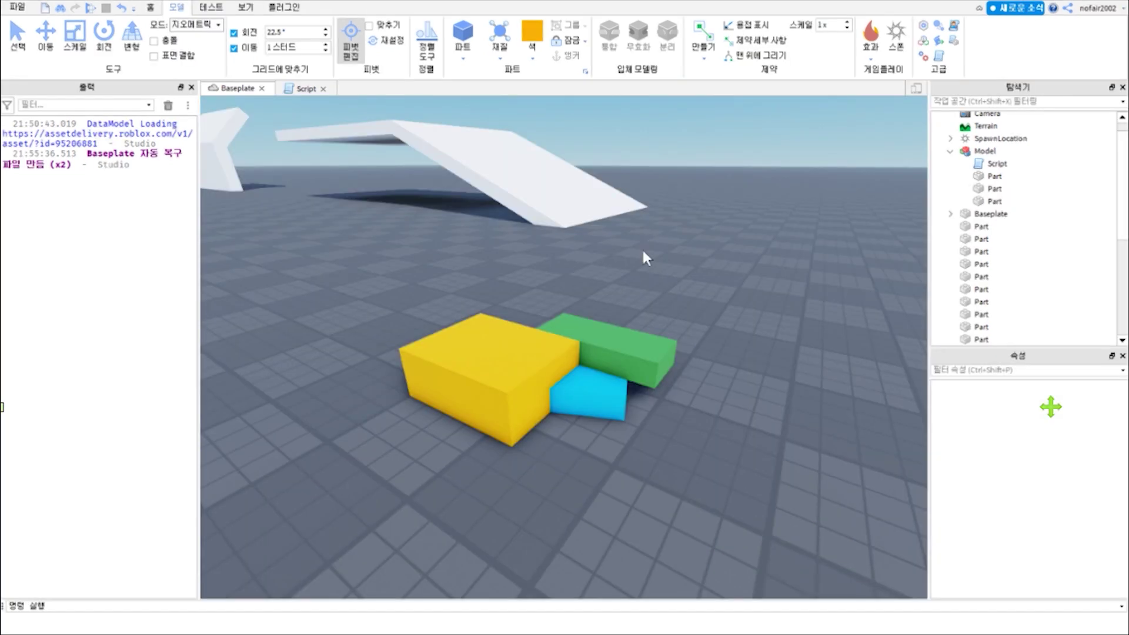